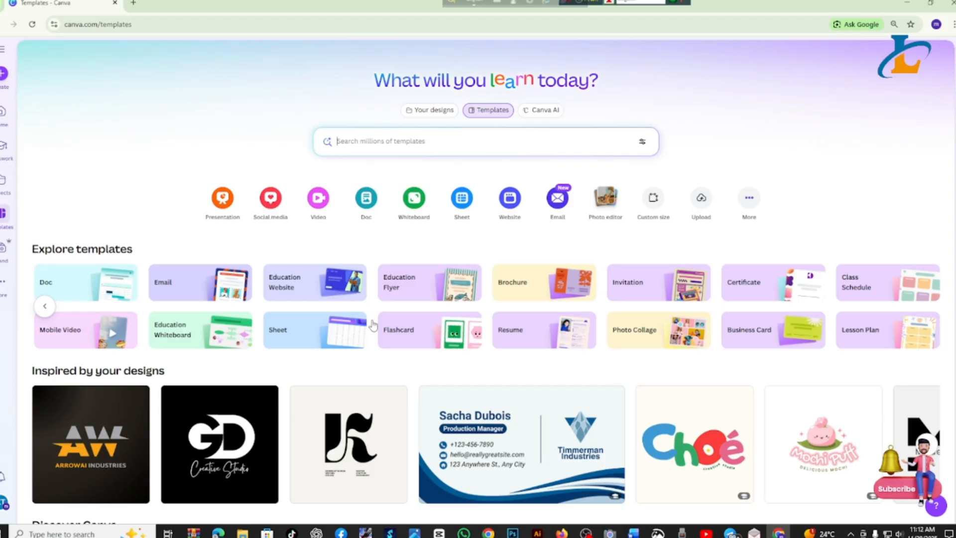
Step: Return the template carousel to its first categories and bring up the template search suggestions
left_click(44, 307)
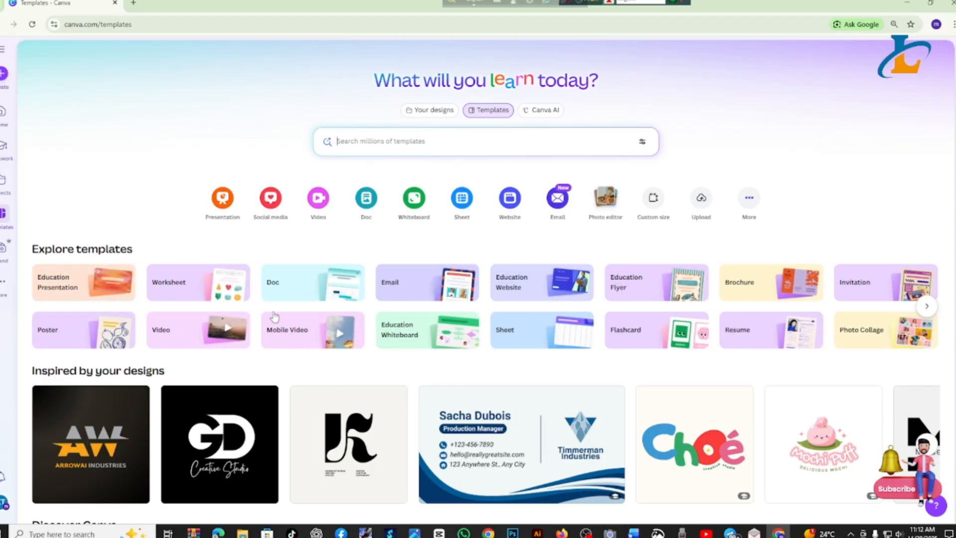
left_click(429, 143)
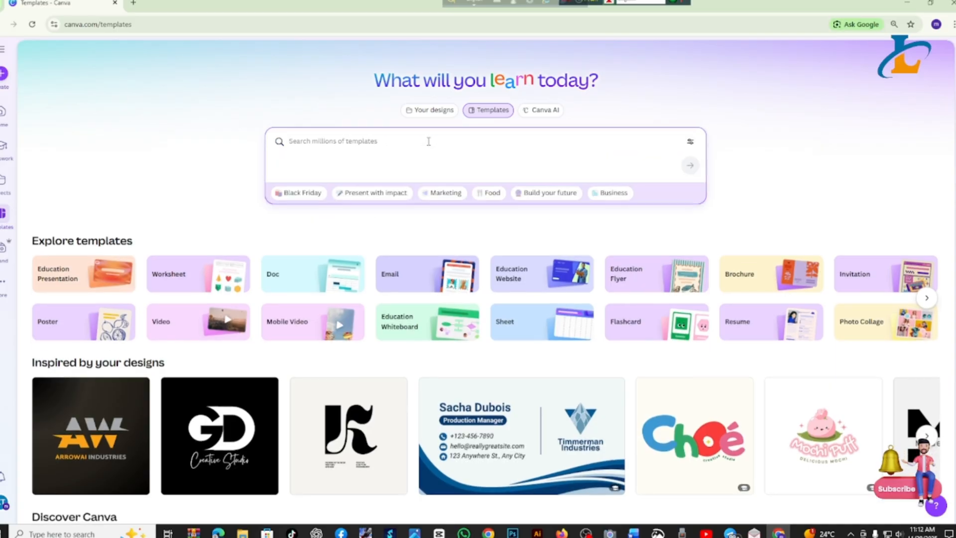
Step: Search the template library for 'logo'
type("loh")
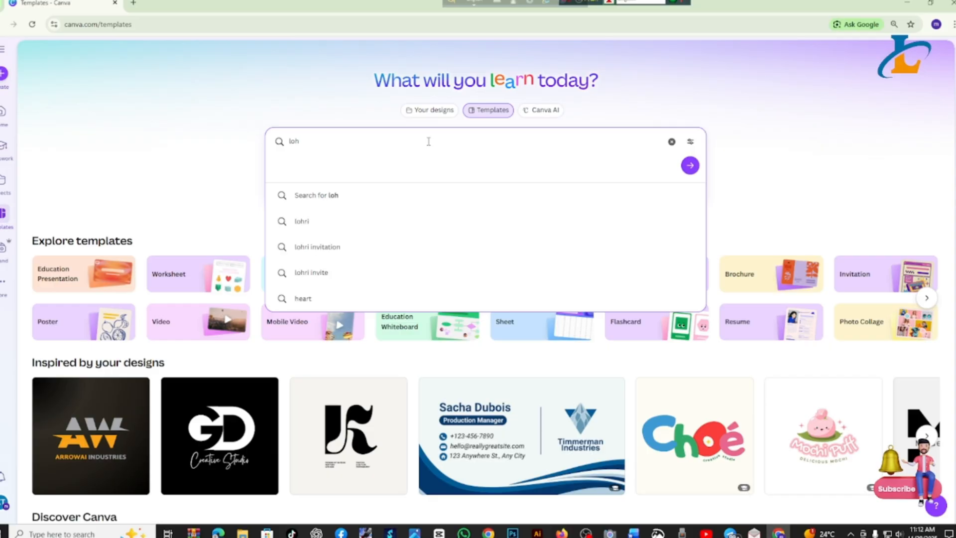
key("BackSpace")
type("g")
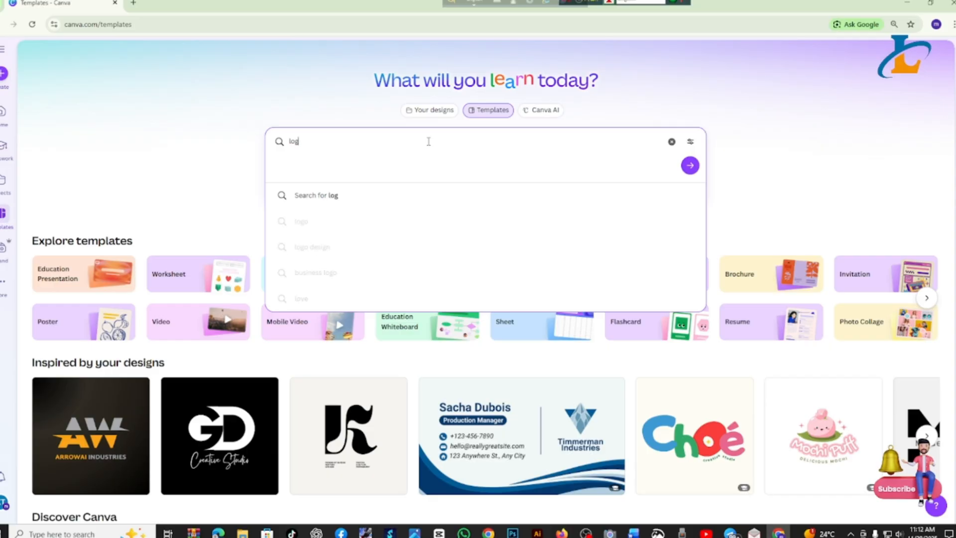
type("o")
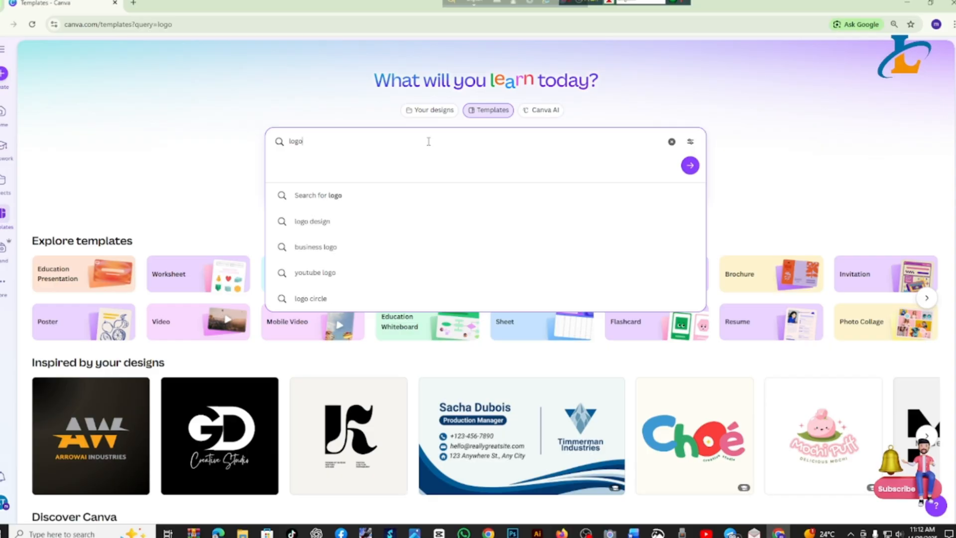
key("Return")
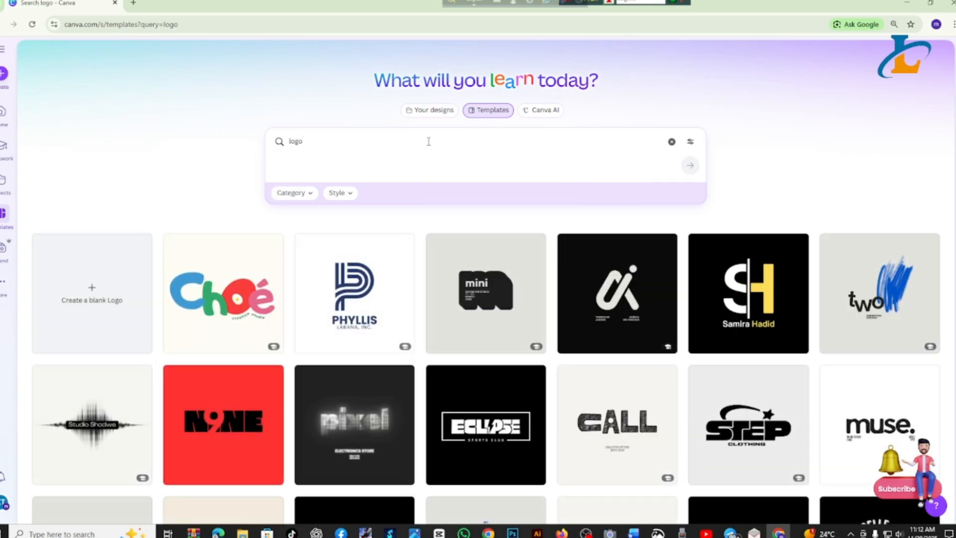
Step: Scroll down the logo results past the Urban Style, Superboy and Aldenaire templates
scroll(486, 269, "down", 18)
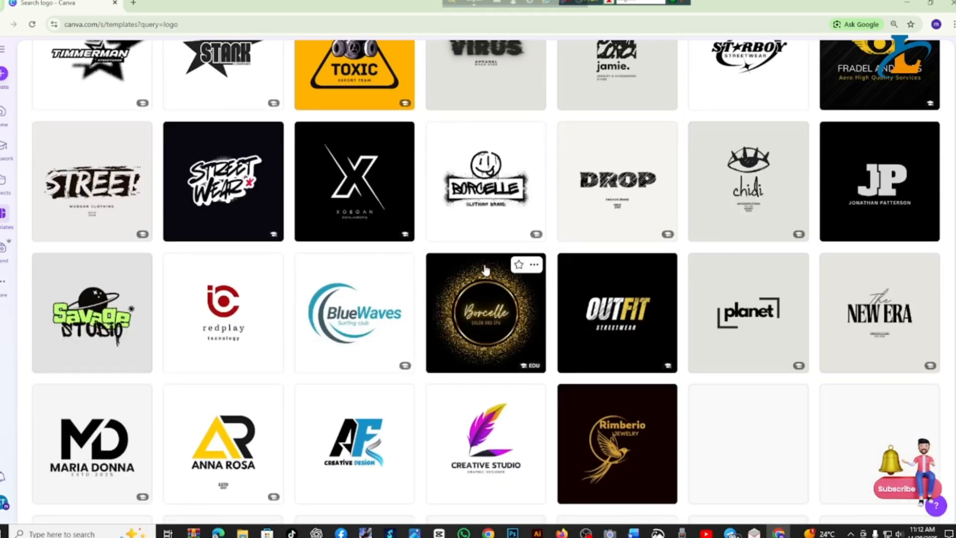
scroll(485, 269, "down", 10)
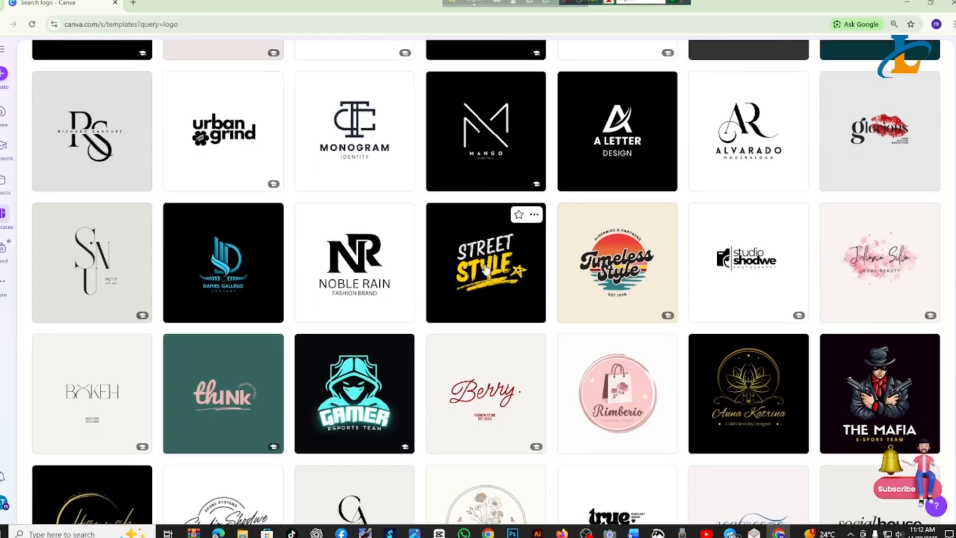
scroll(486, 268, "down", 3)
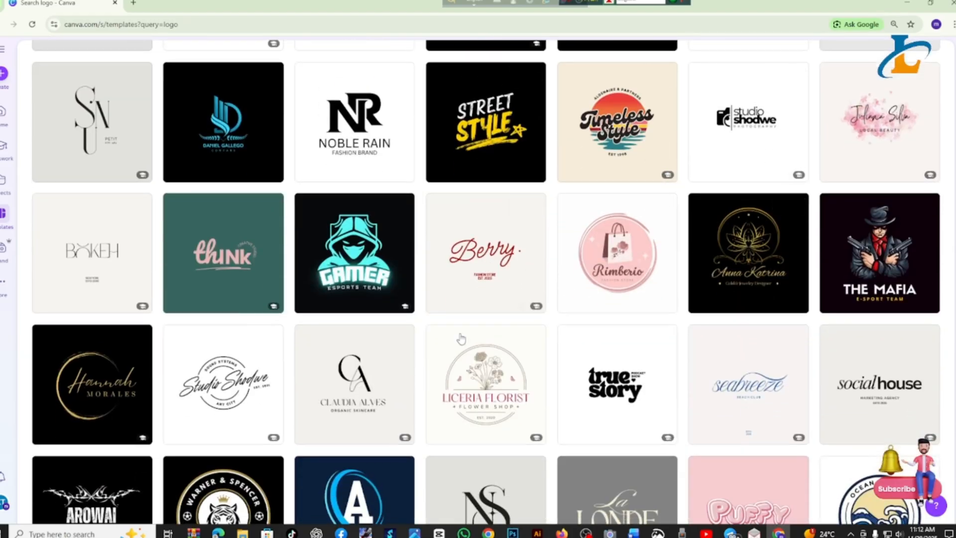
scroll(460, 338, "down", 4)
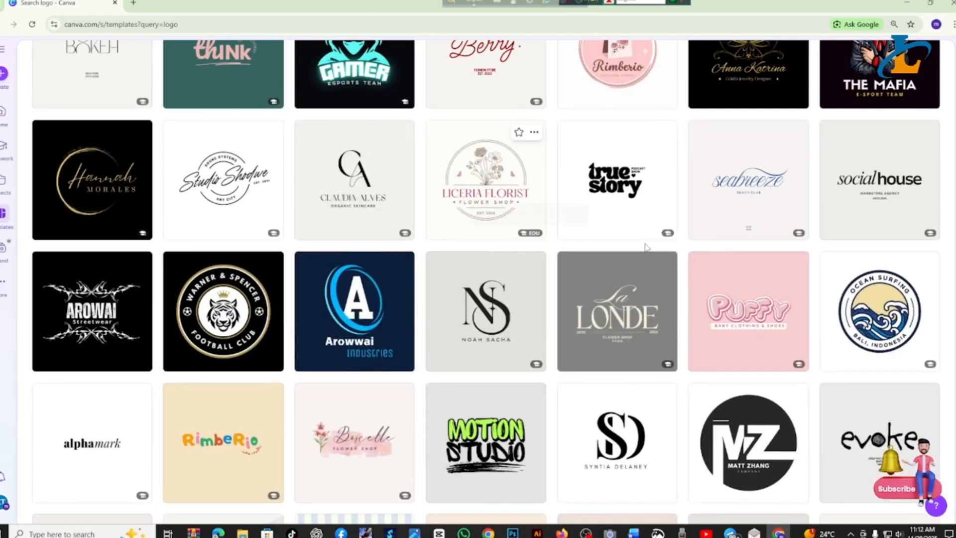
scroll(540, 262, "down", 4)
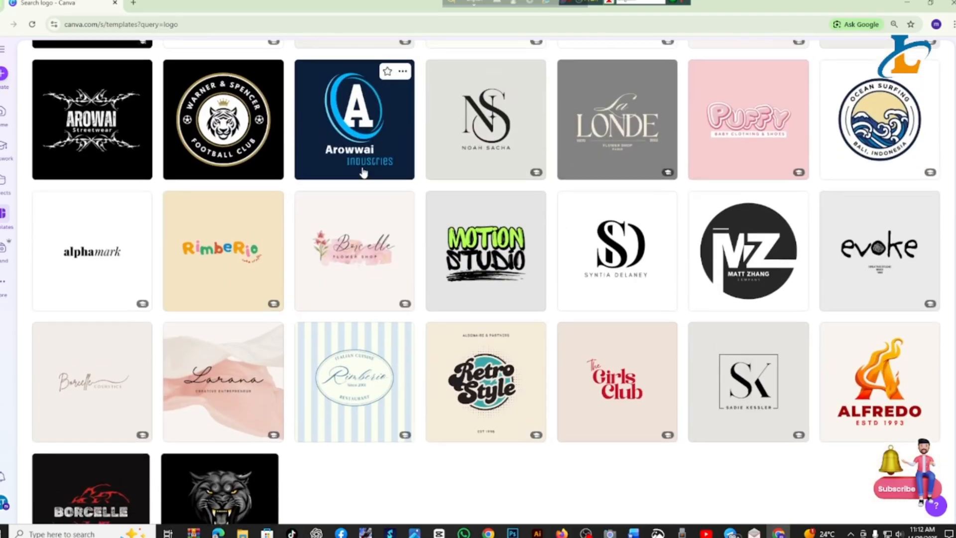
scroll(363, 173, "up", 2)
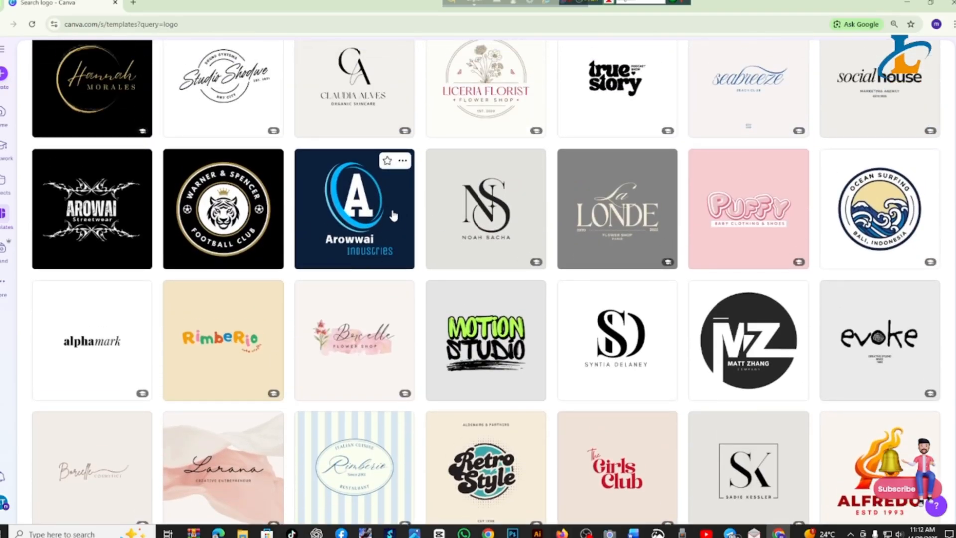
scroll(390, 223, "down", 6)
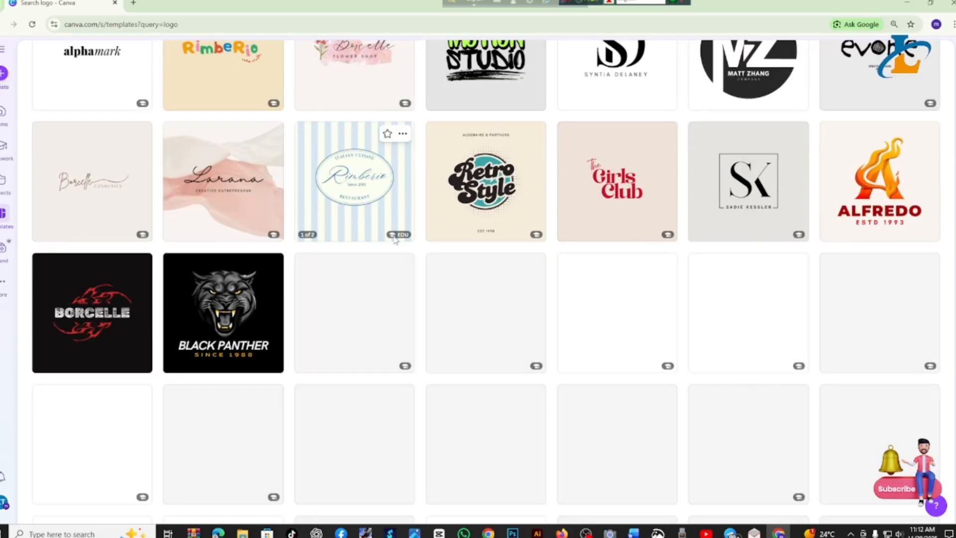
scroll(397, 245, "down", 4)
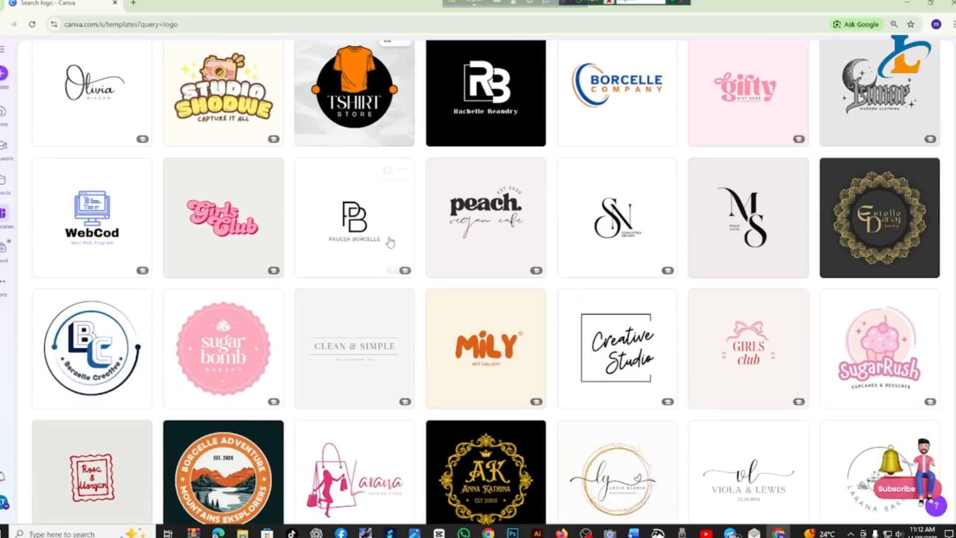
scroll(363, 200, "down", 4)
scroll(377, 229, "down", 4)
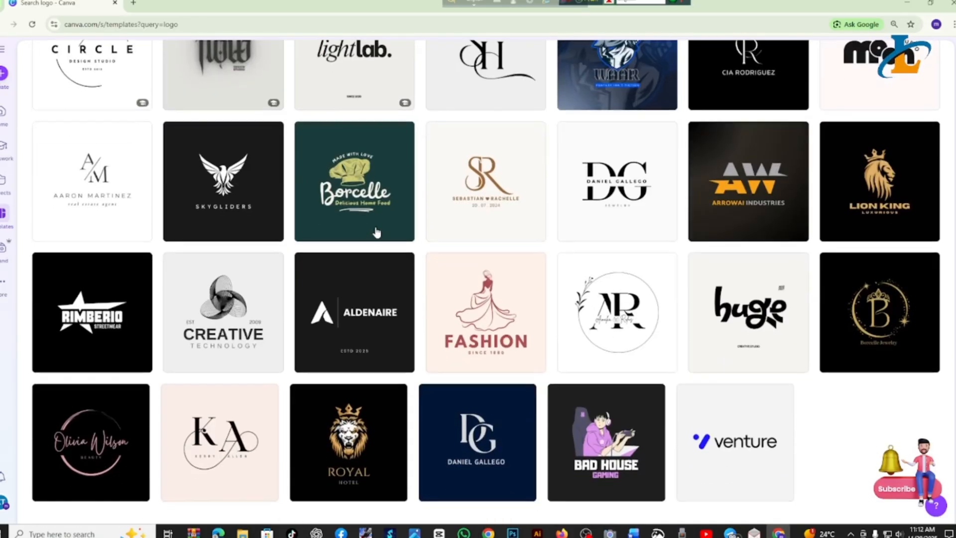
scroll(376, 232, "down", 5)
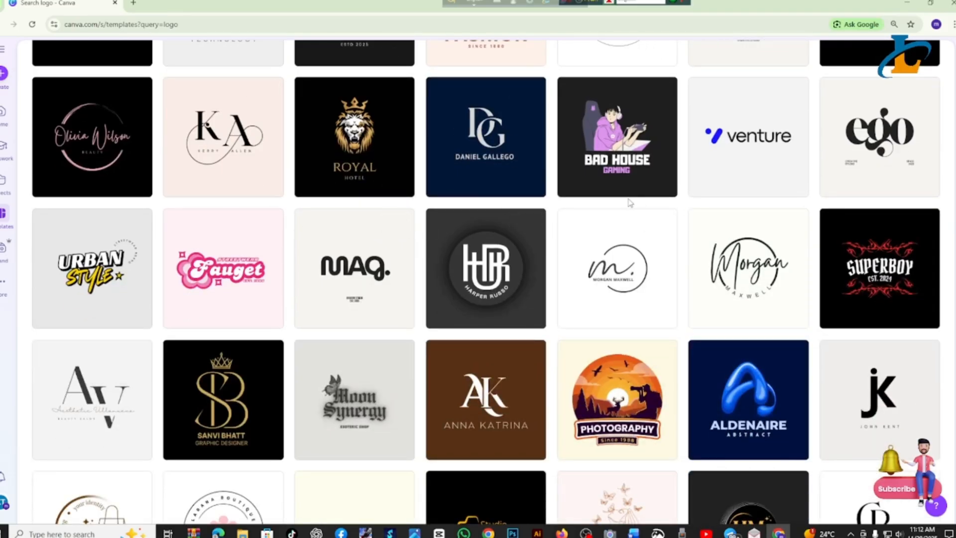
Step: Preview the Bad House Gaming template and browse its 'More like this' suggestions
left_click(642, 154)
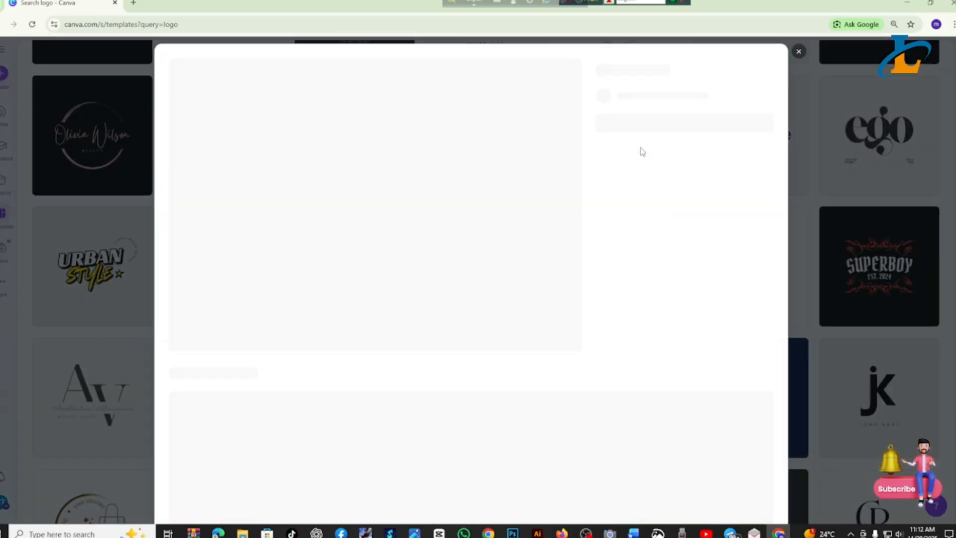
scroll(630, 242, "down", 5)
scroll(629, 242, "down", 5)
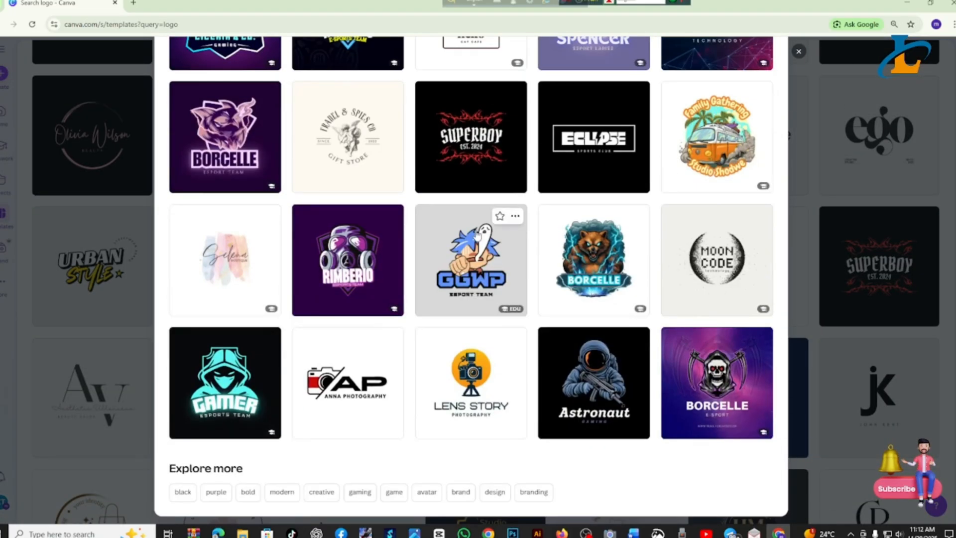
scroll(477, 236, "up", 5)
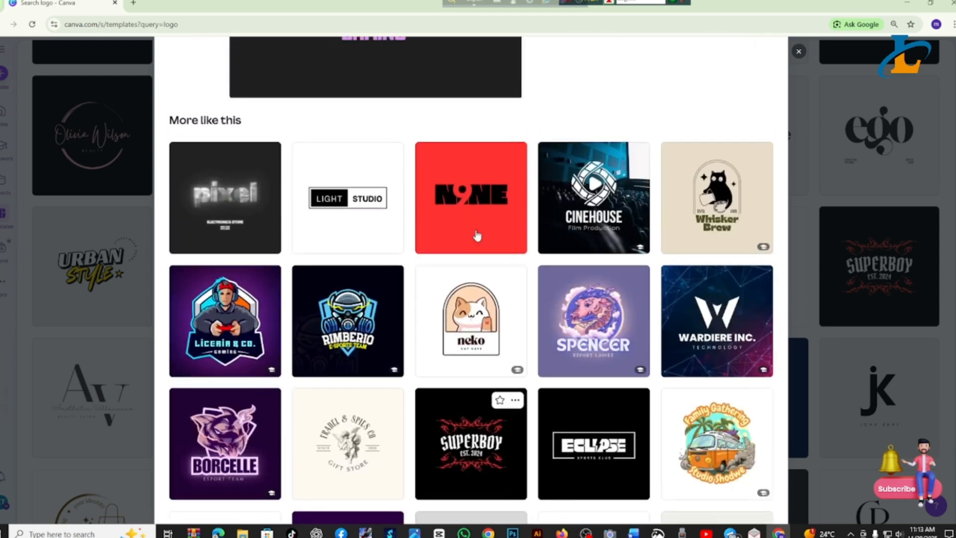
scroll(477, 235, "up", 5)
scroll(380, 187, "down", 10)
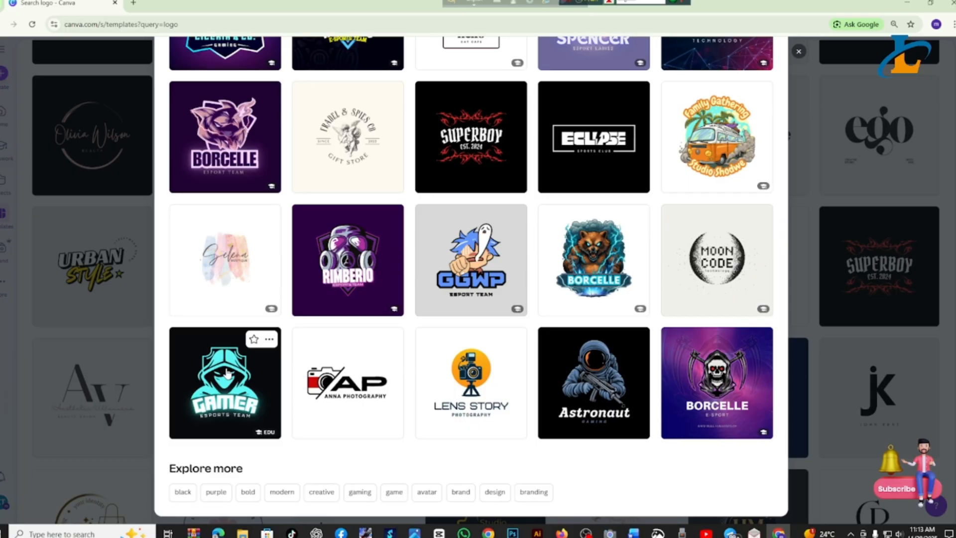
Step: Open the cyan GAMER Esports Team template preview, 500 × 500 px
left_click(226, 373)
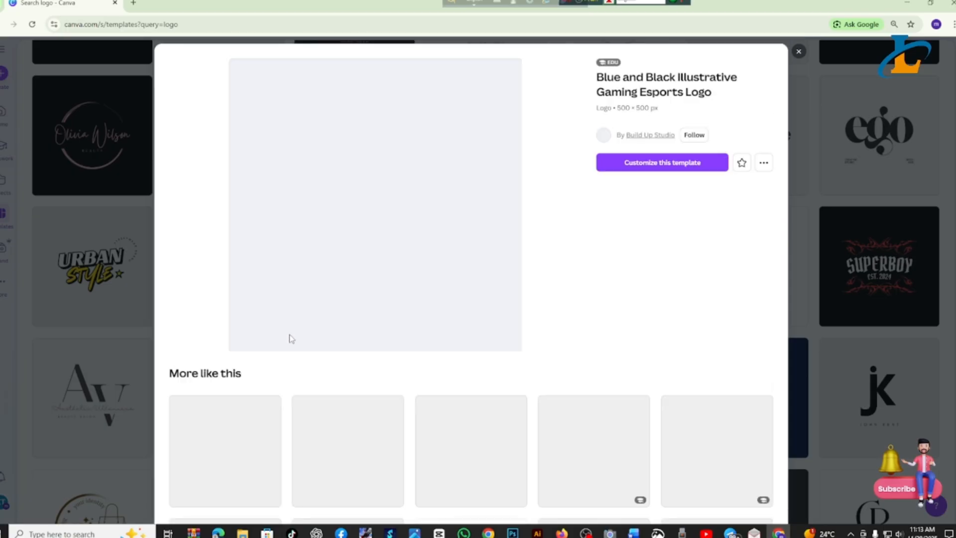
scroll(349, 333, "down", 8)
scroll(408, 330, "down", 3)
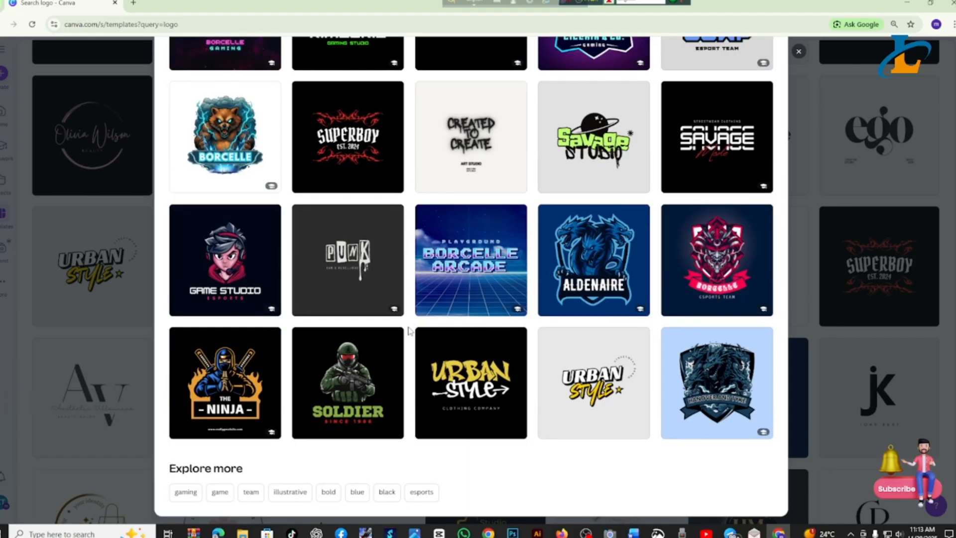
scroll(408, 330, "up", 11)
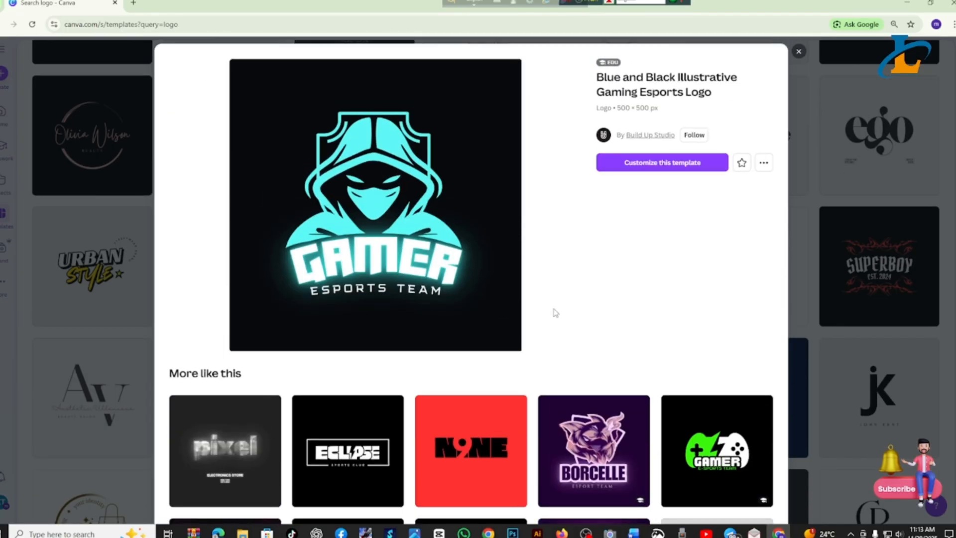
Step: Customize the Blue and Black Illustrative Gaming Esports Logo template as a new design
left_click(649, 165)
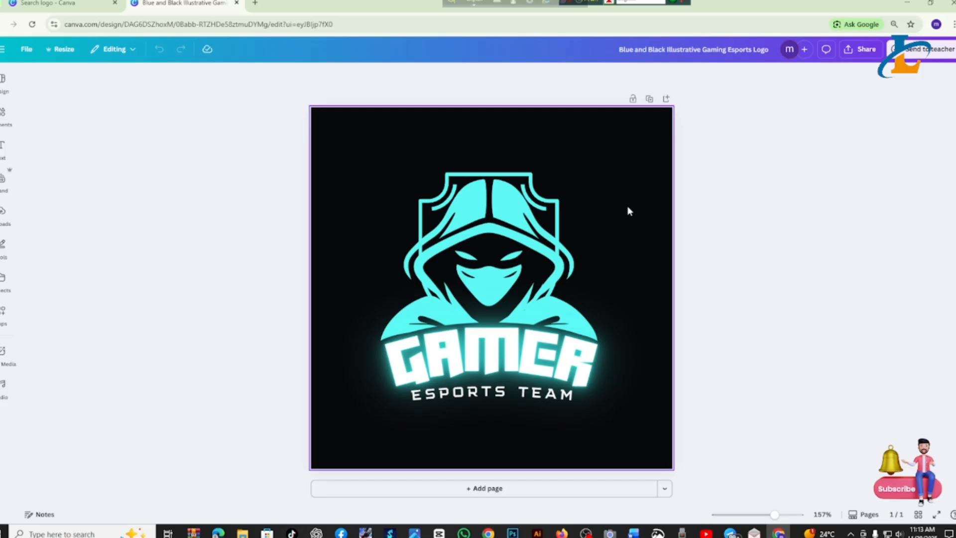
Step: Replace the GAMER heading text with ABUJAR
left_click(518, 352)
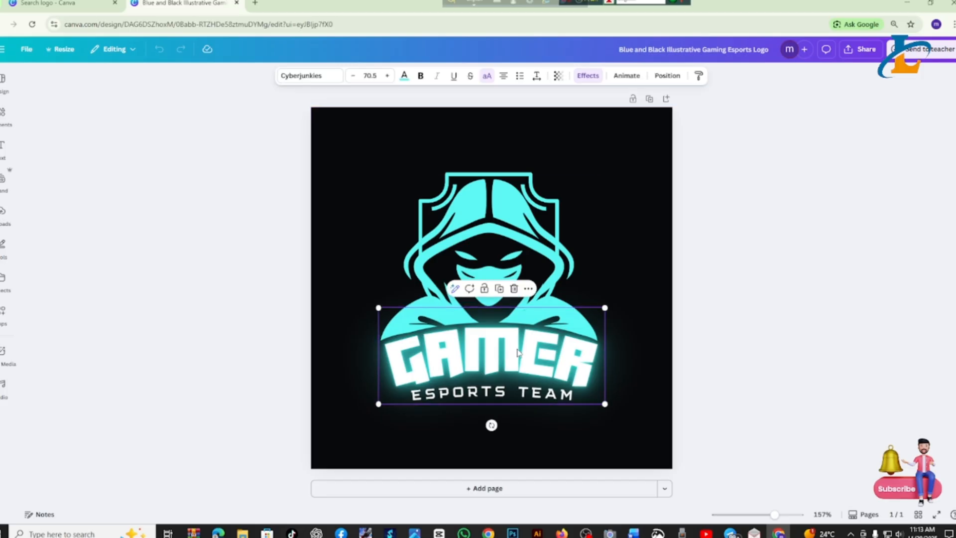
double_click(518, 352)
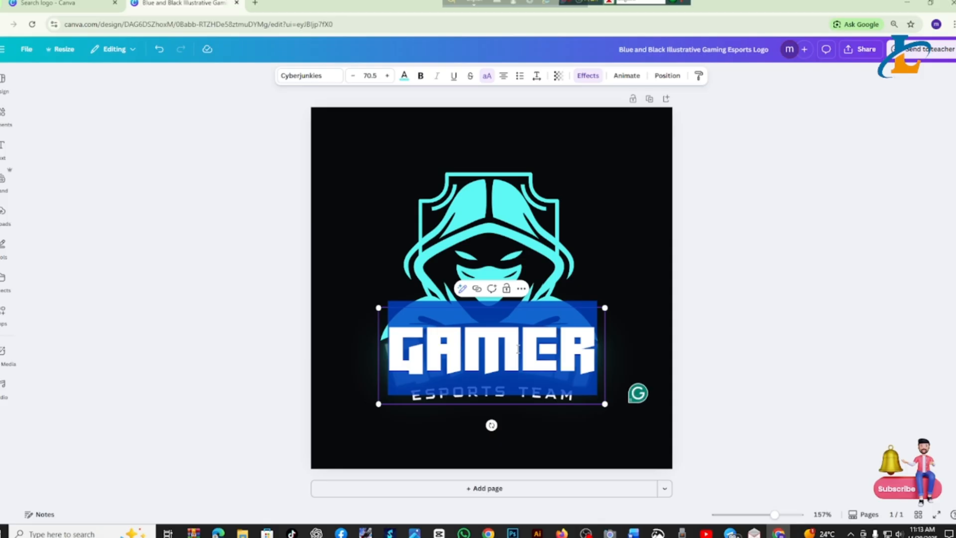
type("ABUJAT")
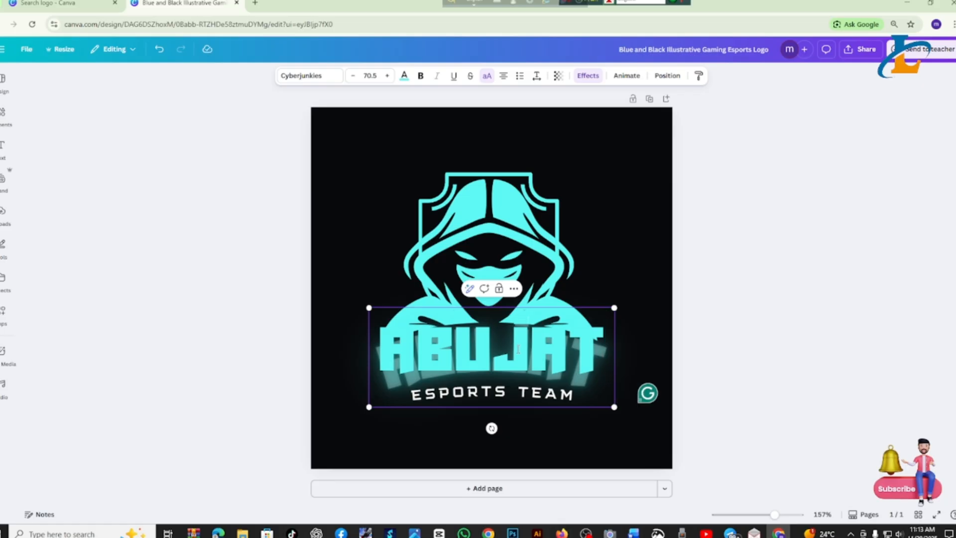
key("BackSpace")
type("R")
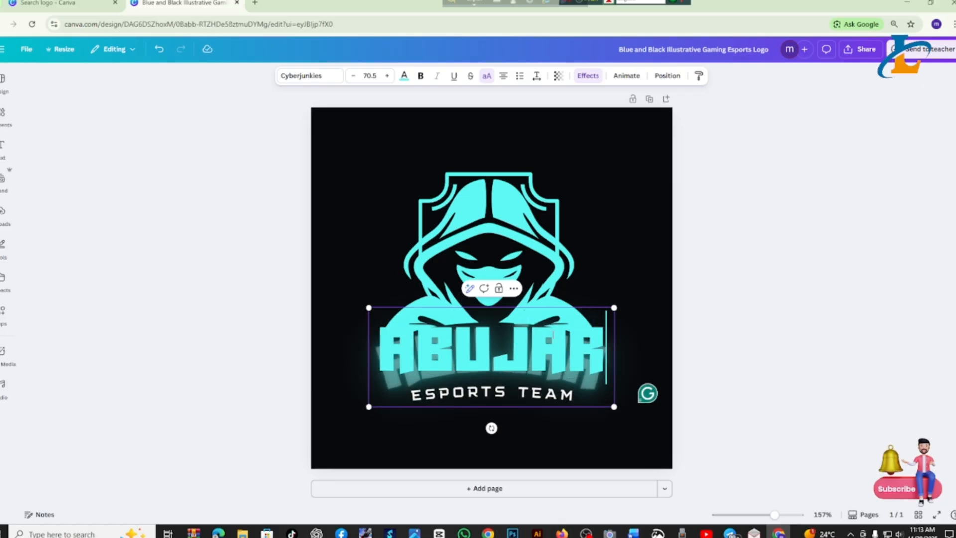
Step: Reduce the ABUJAR title's font size to 67.5 and deselect it
left_click(353, 76)
left_click(353, 76)
left_click(354, 75)
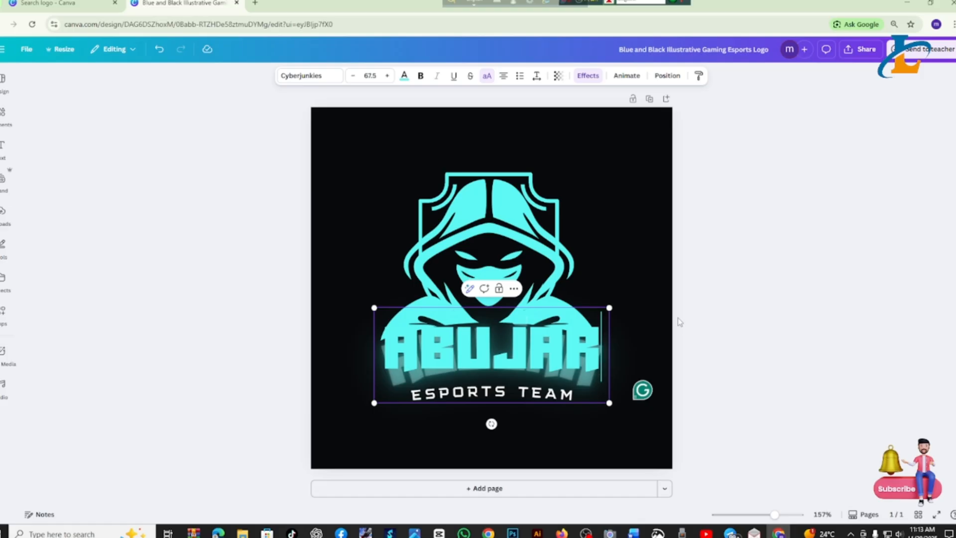
left_click(742, 301)
left_click(544, 368)
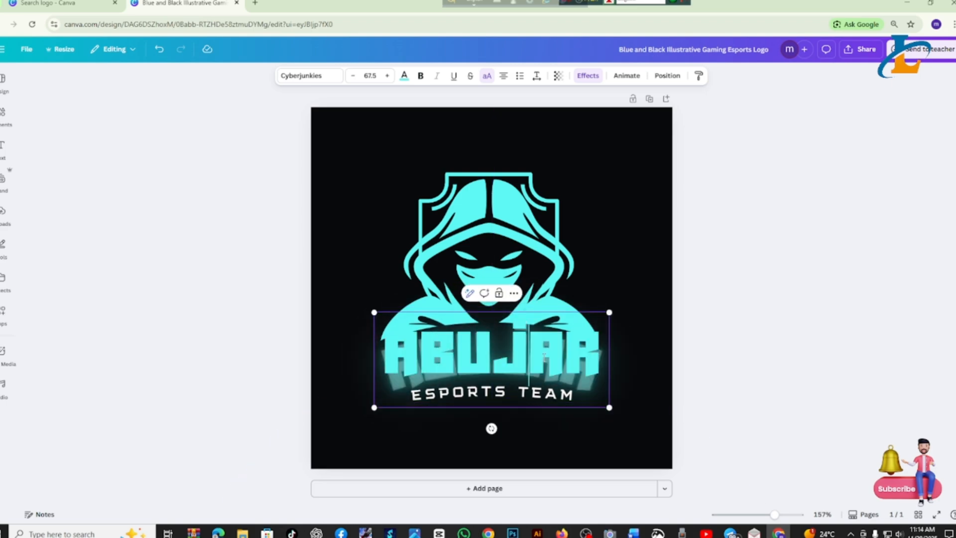
left_click(685, 360)
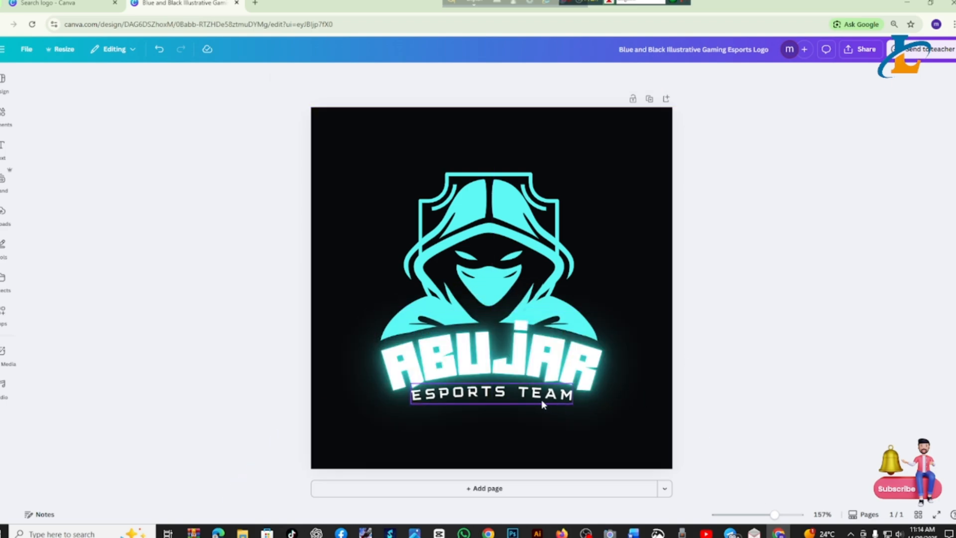
Step: Change the ESPORTS TEAM subtitle to read USAMAA
left_click(528, 394)
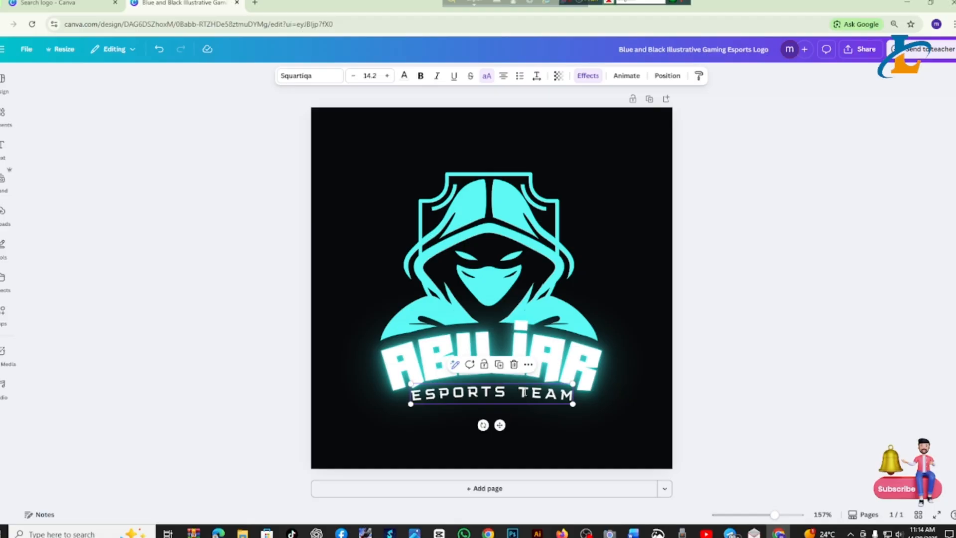
double_click(524, 392)
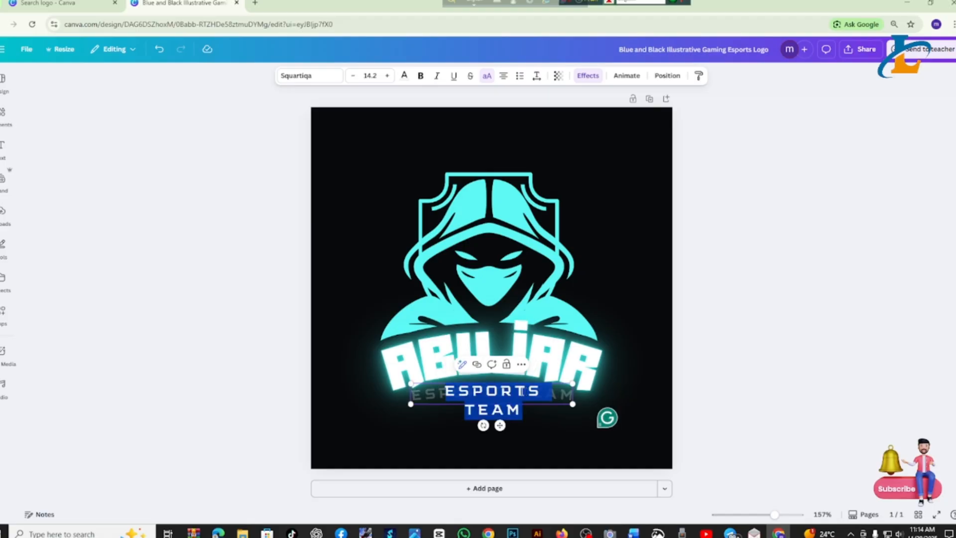
type("US")
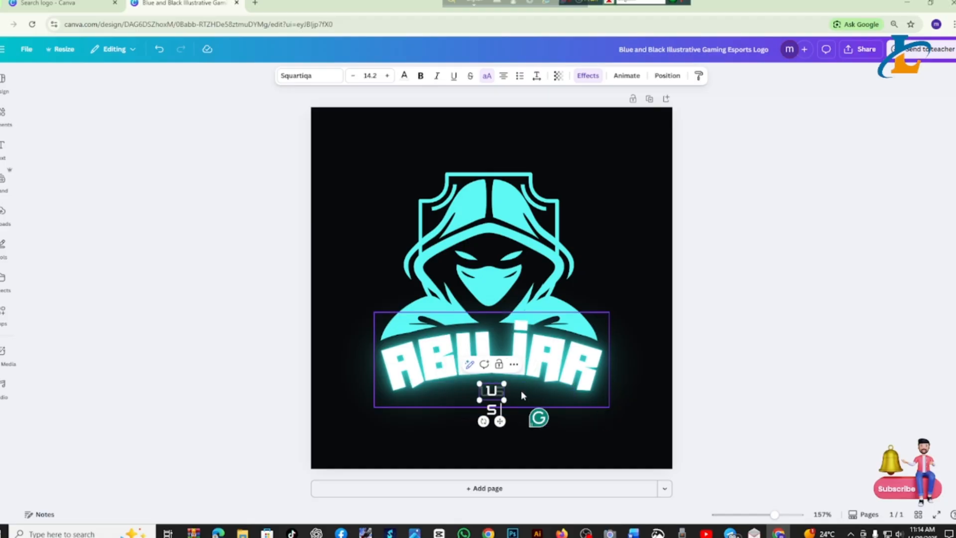
type("AMA")
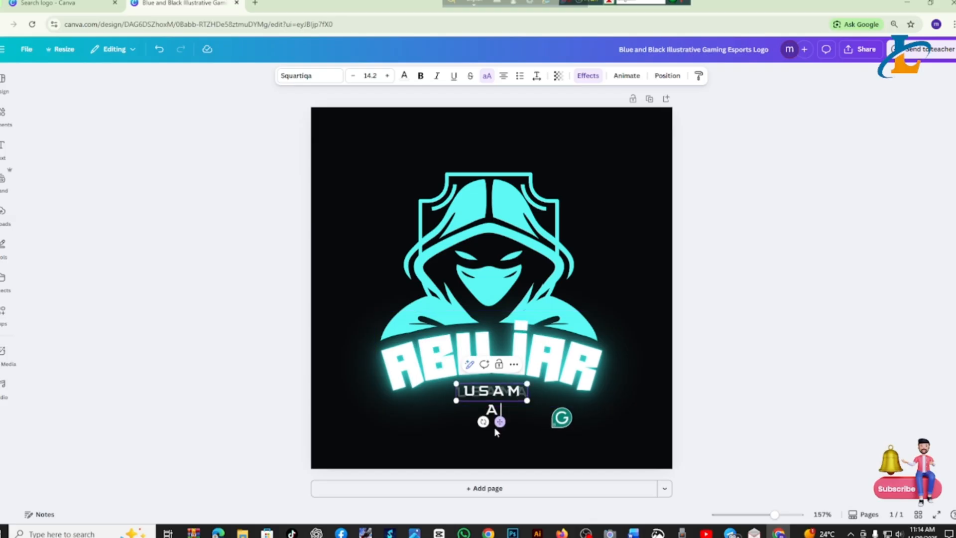
key("BackSpace")
key("BackSpace")
key("BackSpace")
key("BackSpace")
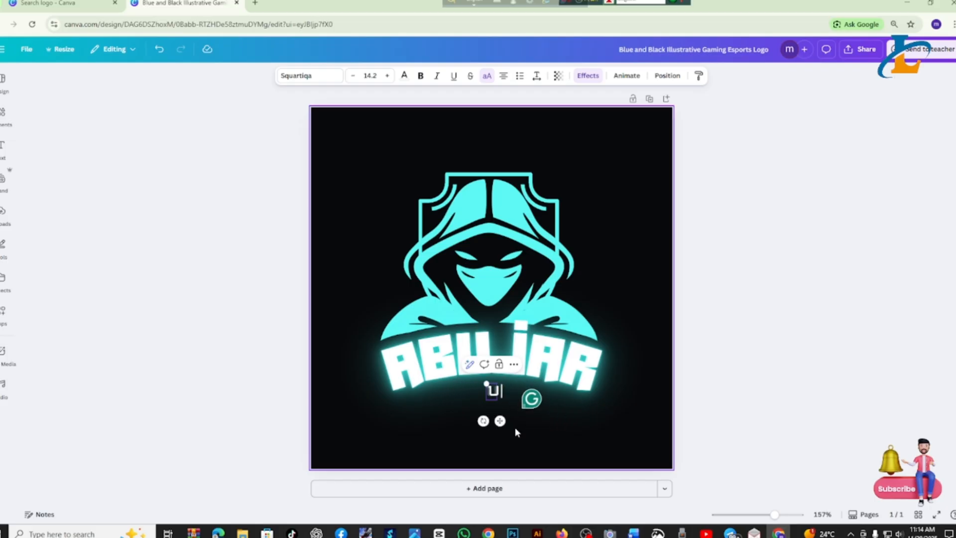
type("SAMA")
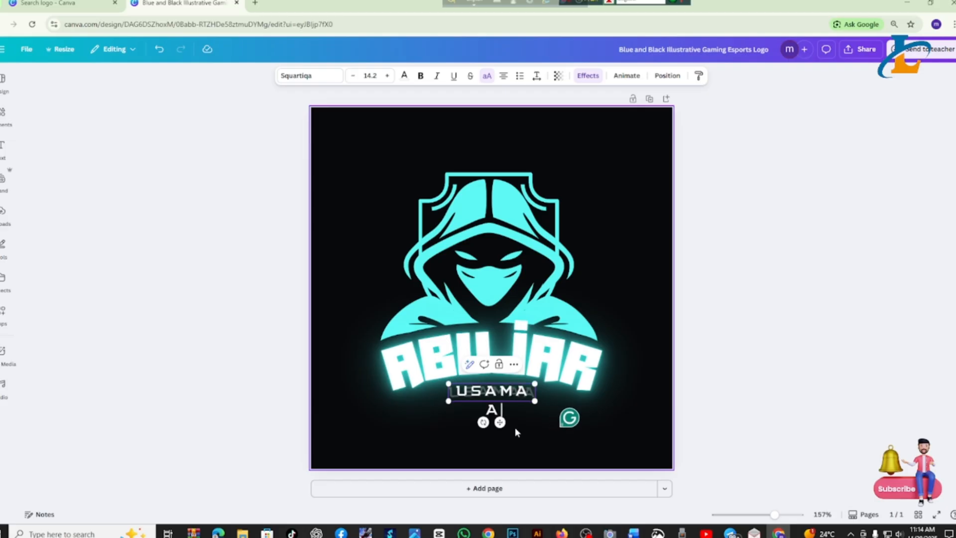
left_click(819, 318)
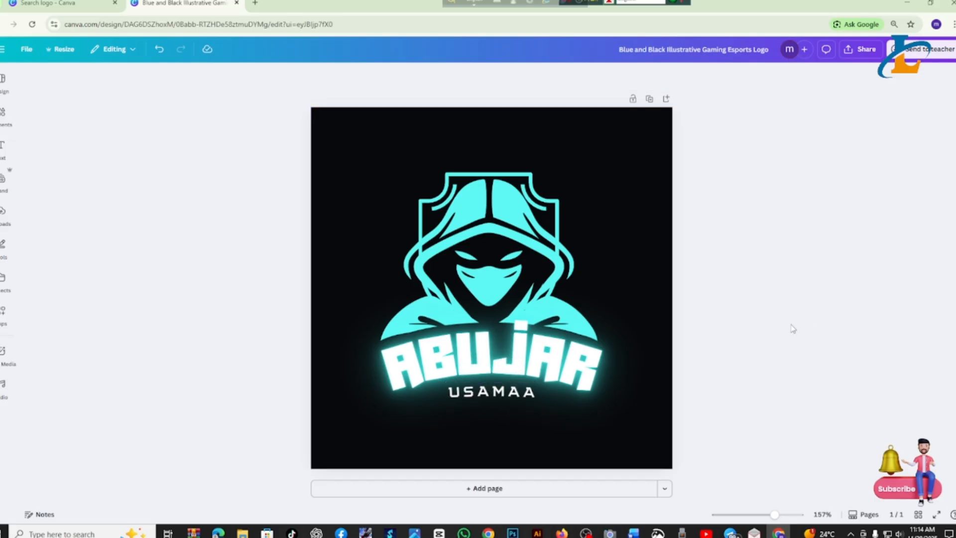
Step: Nudge the hooded-figure graphic slightly downward
left_click(469, 256)
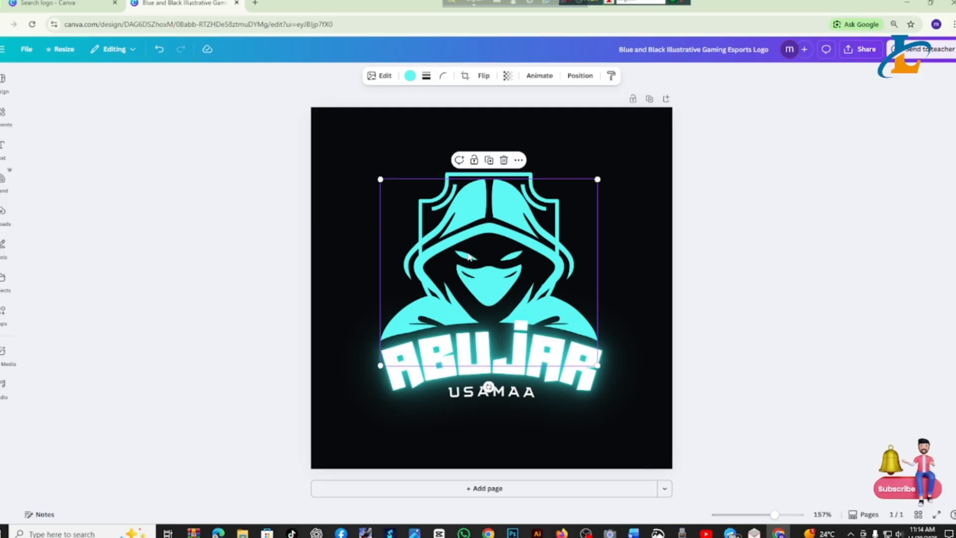
left_click_drag(468, 256, 469, 256)
left_click(169, 249)
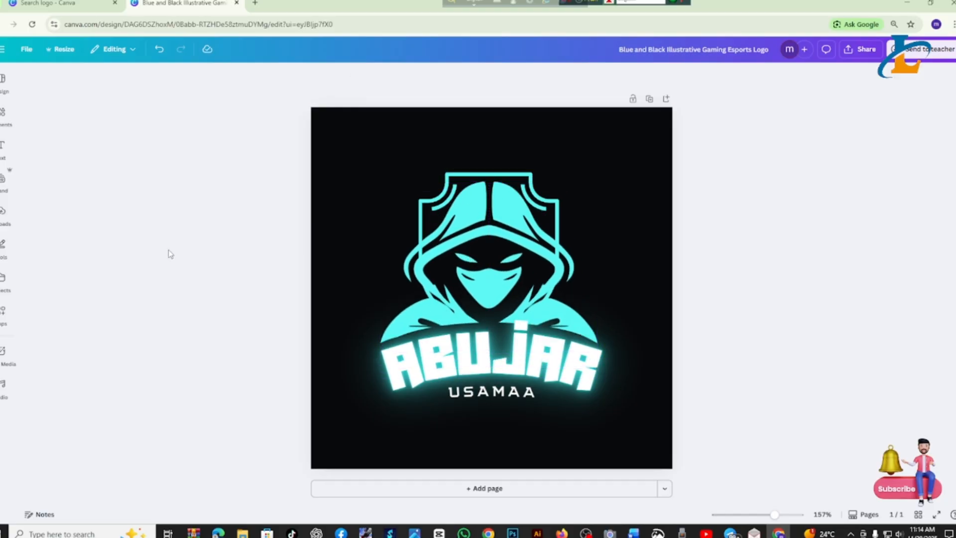
Step: Browse the Elements and Design panels, then show the Text panel's headings and font combinations
left_click(3, 112)
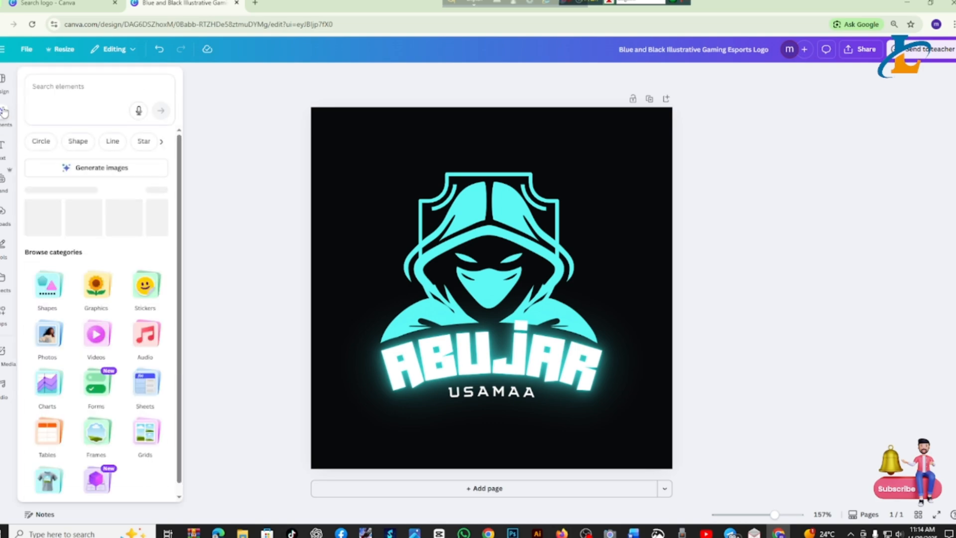
left_click(3, 79)
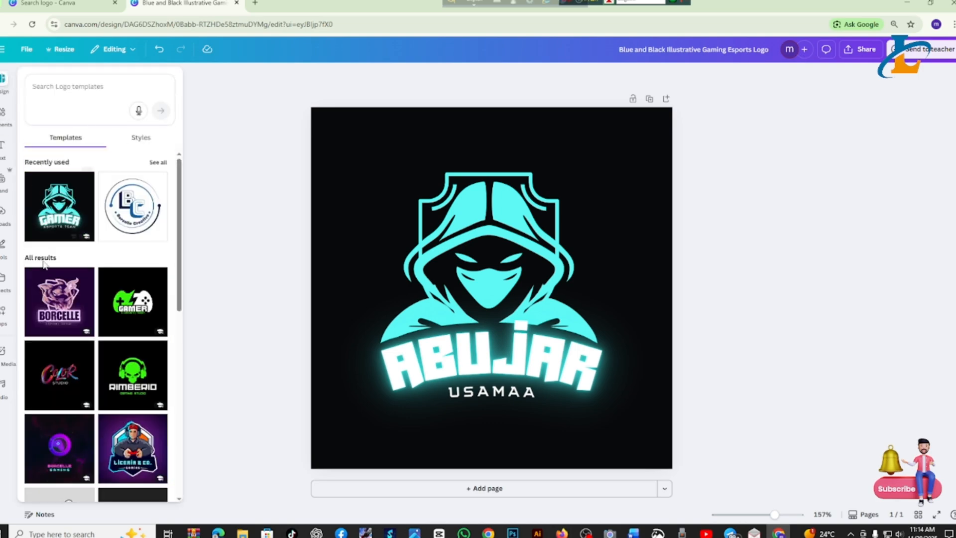
scroll(63, 308, "down", 5)
scroll(64, 309, "up", 6)
left_click(3, 147)
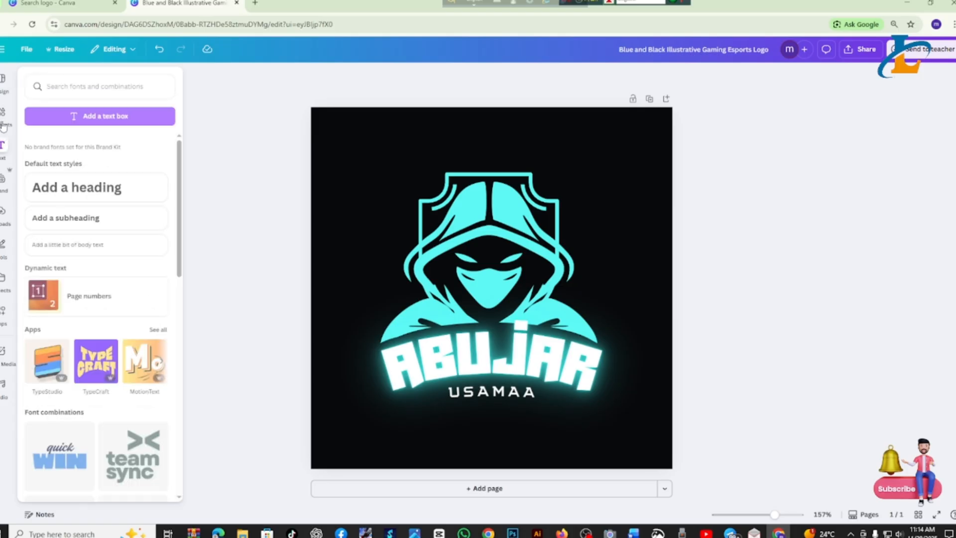
left_click(3, 113)
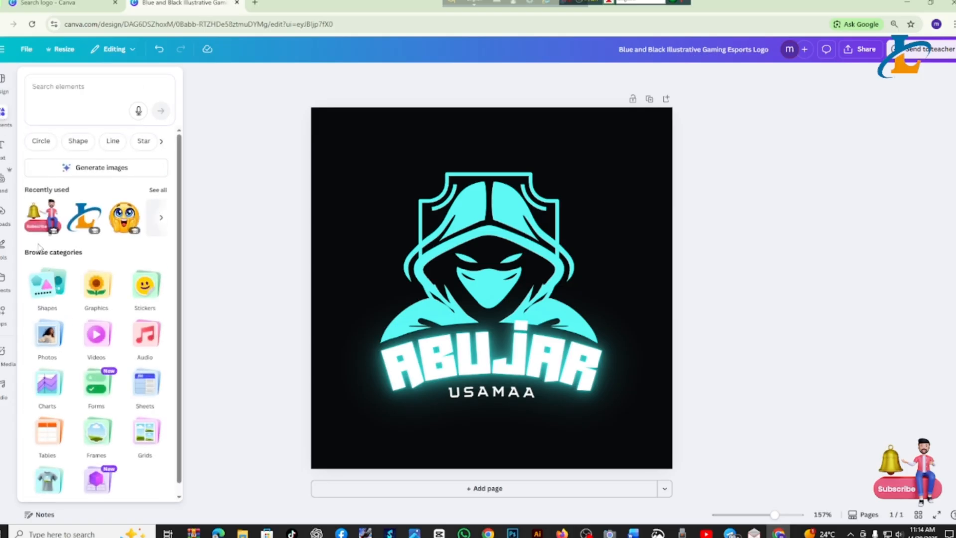
left_click(3, 146)
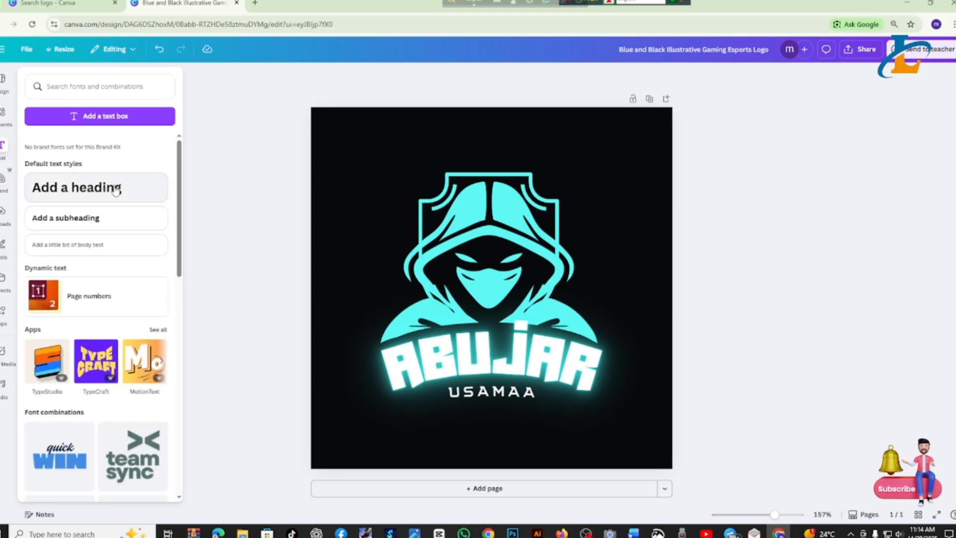
scroll(100, 349, "down", 5)
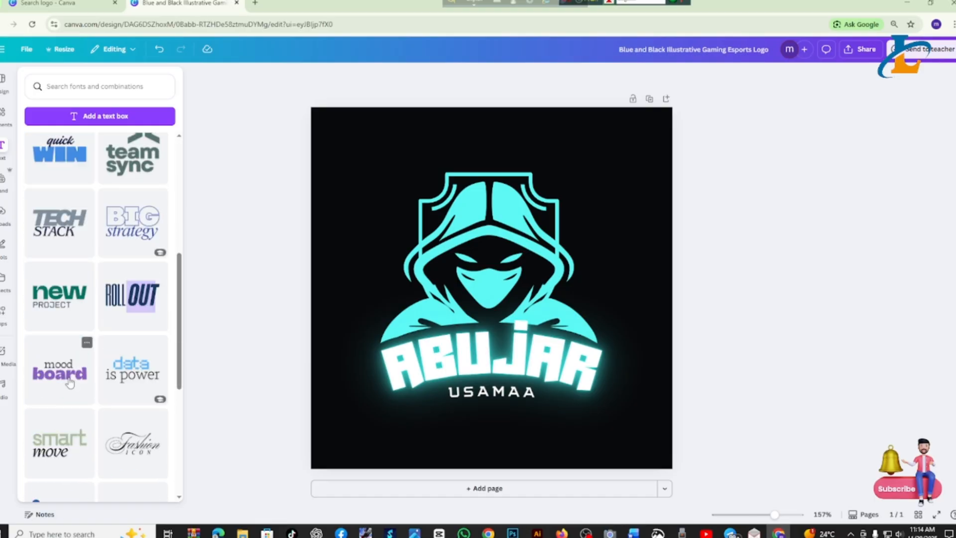
scroll(94, 398, "up", 5)
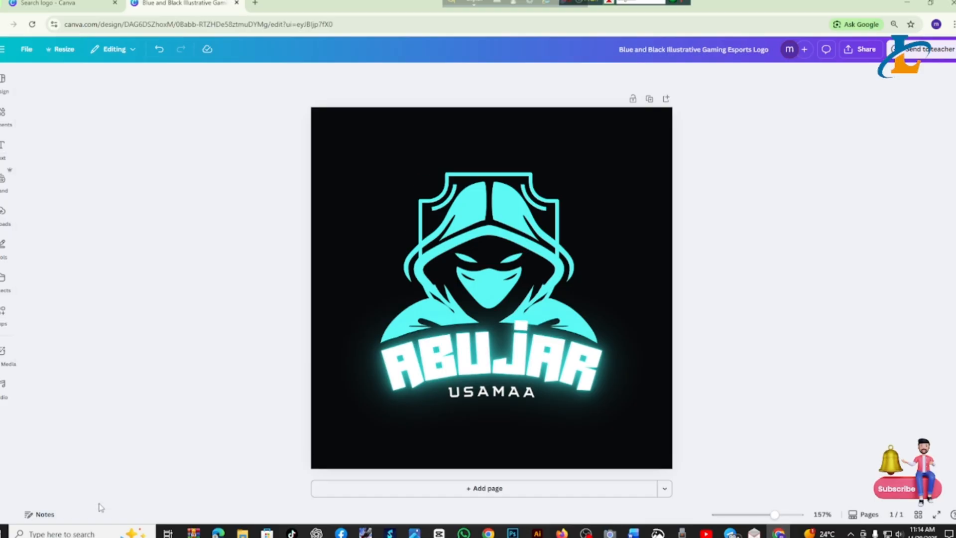
Step: Add the 'quick WIN' font combination and change WIN to USAMA
left_click(2, 146)
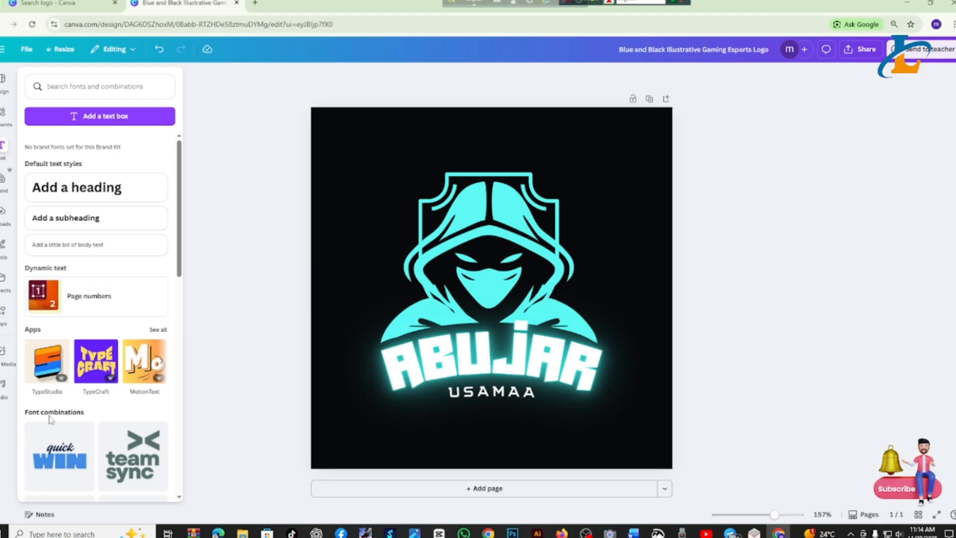
left_click(53, 455)
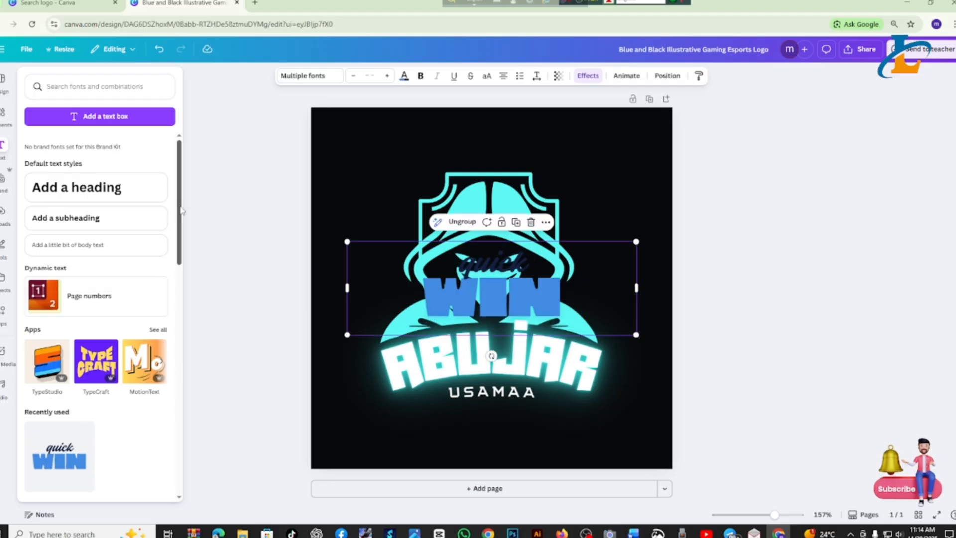
left_click(522, 297)
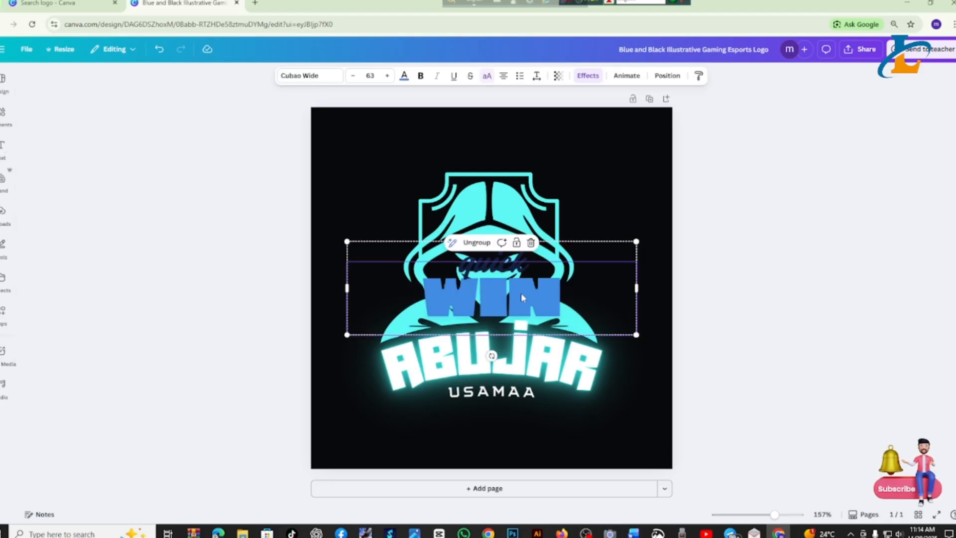
double_click(522, 294)
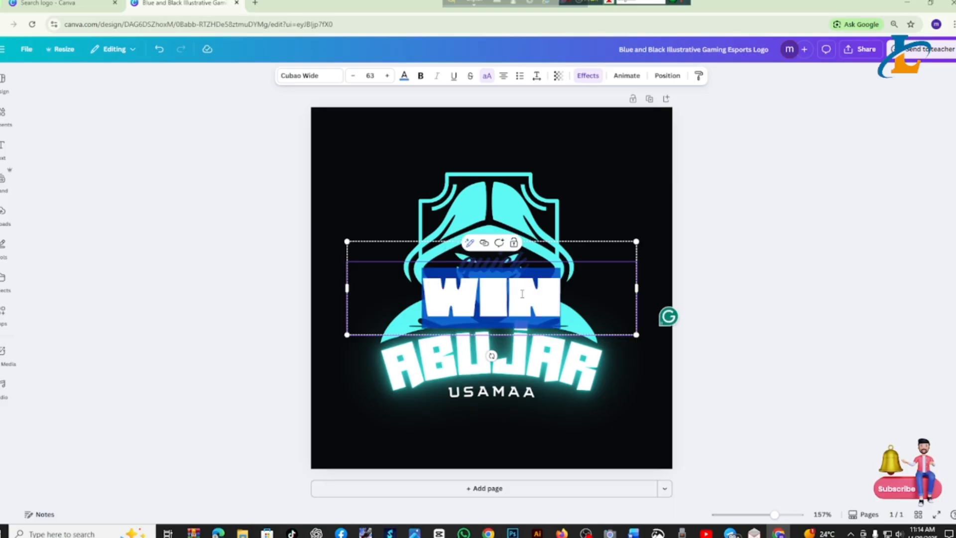
type("USAMA")
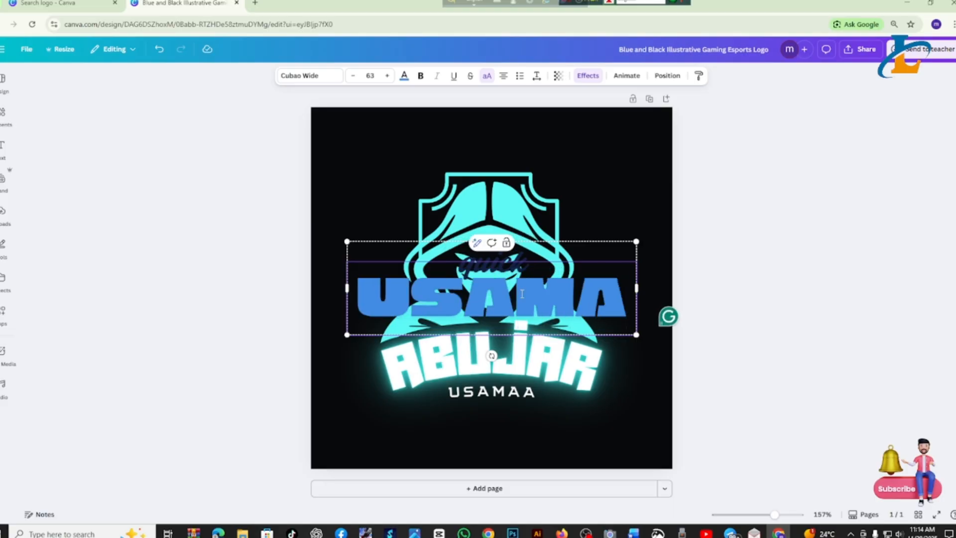
left_click(319, 273)
Step: Move the USAMA title toward the upper right, then delete it, keeping 'quick'
left_click(544, 297)
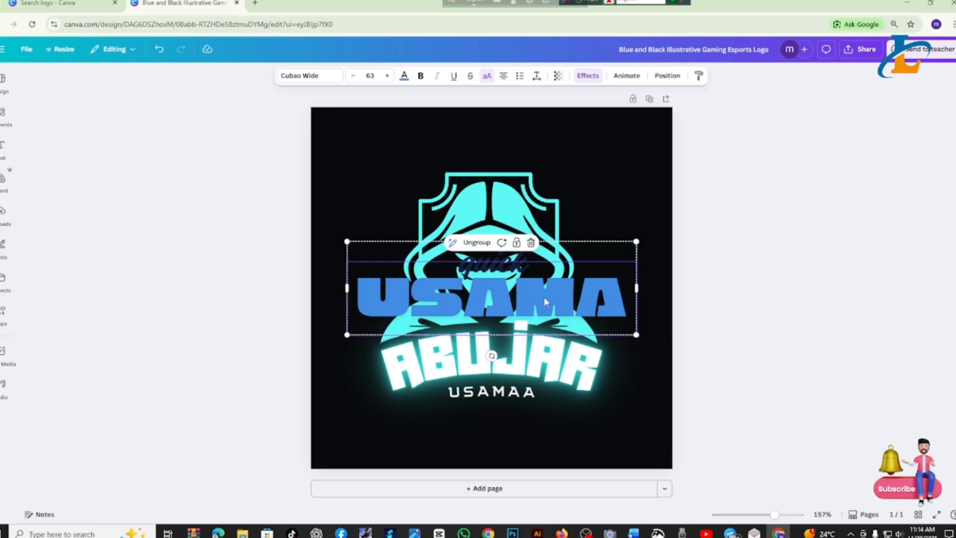
left_click_drag(543, 296, 662, 255)
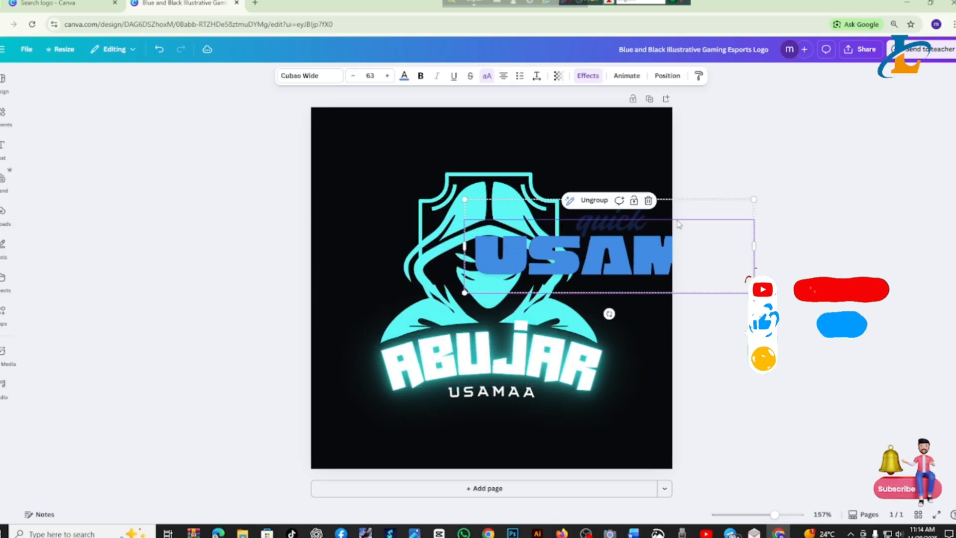
key("Delete")
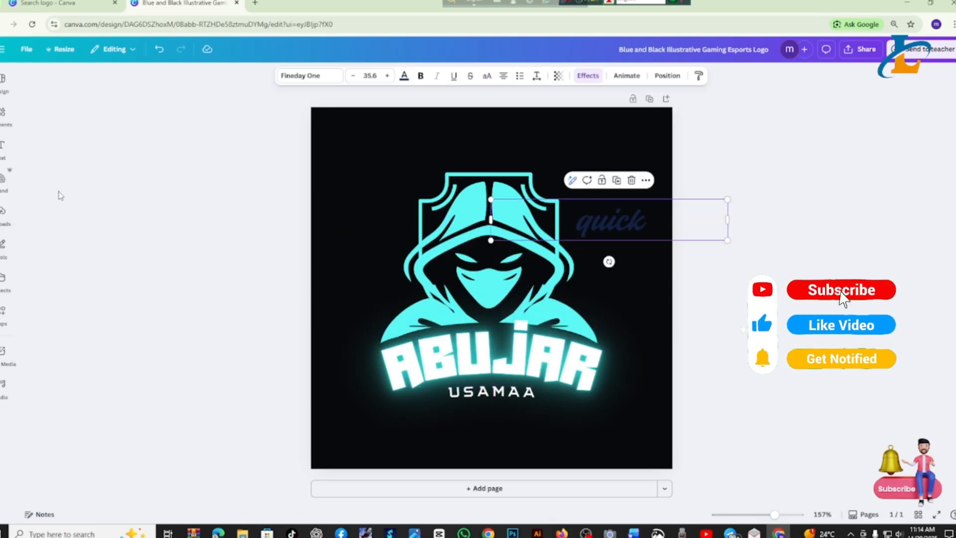
left_click(60, 195)
left_click(3, 213)
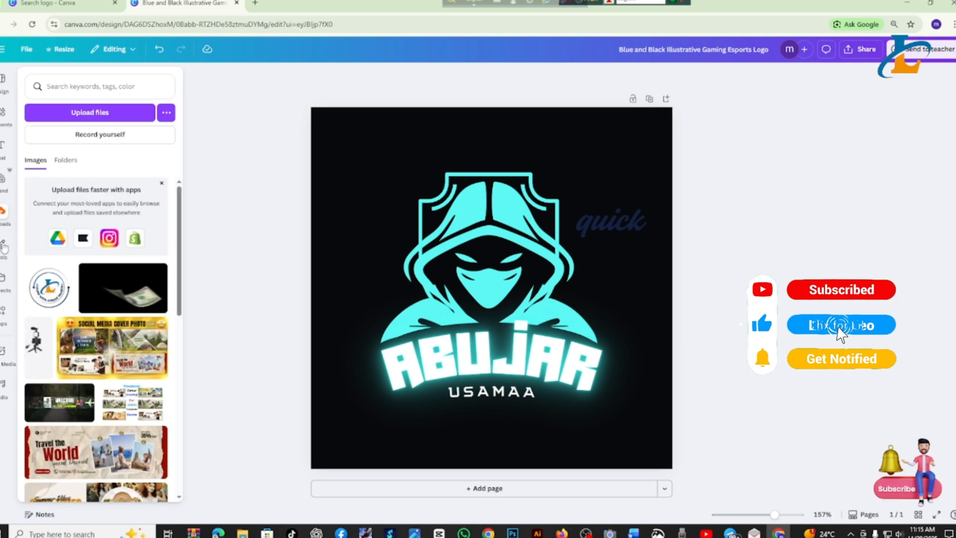
Step: Upload 'Untitled design' from Downloads and add the blue-and-orange L emblem over the hooded figure
scroll(94, 343, "down", 7)
scroll(95, 343, "up", 7)
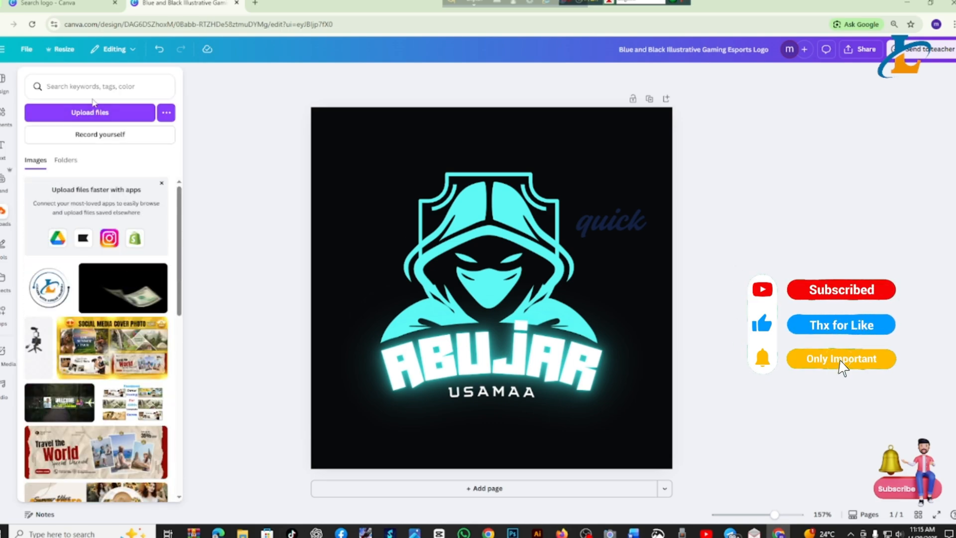
left_click(95, 111)
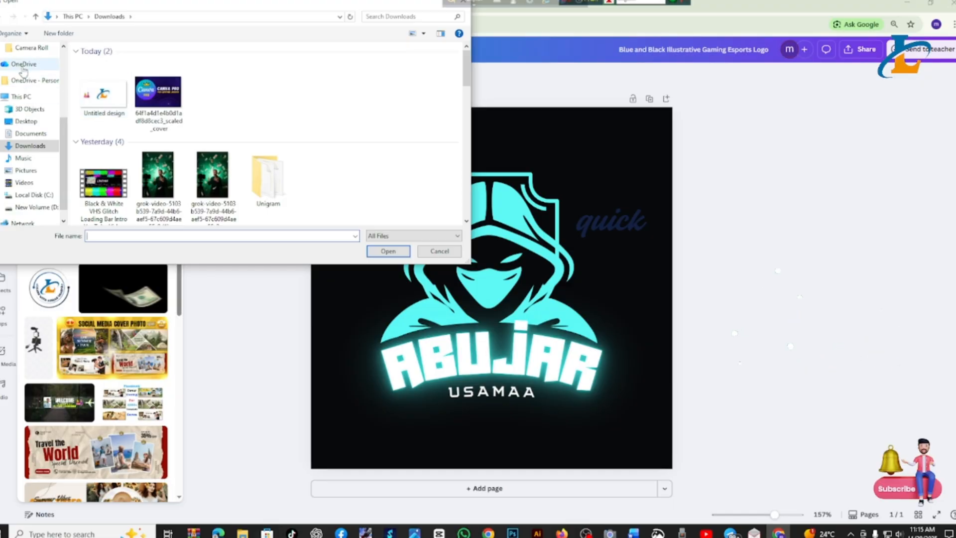
left_click(115, 103)
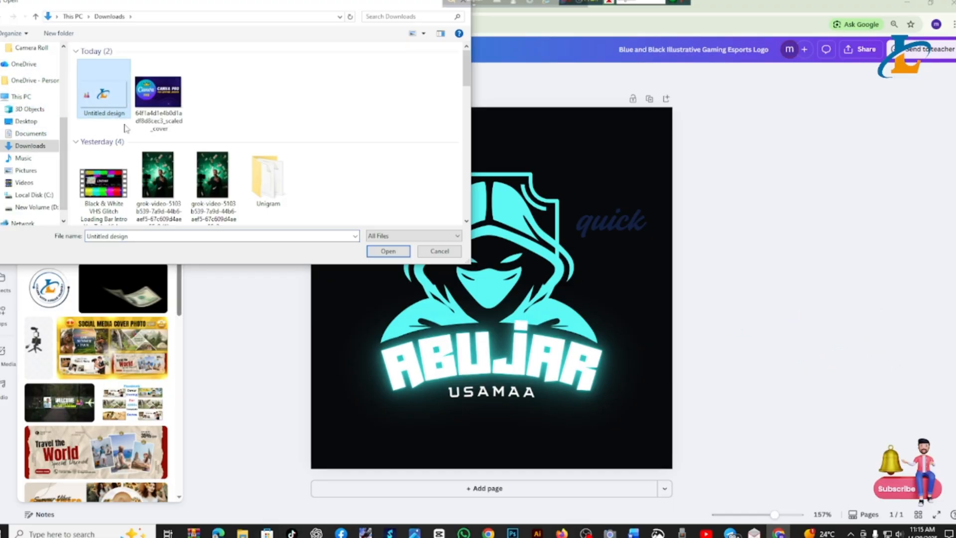
left_click(386, 251)
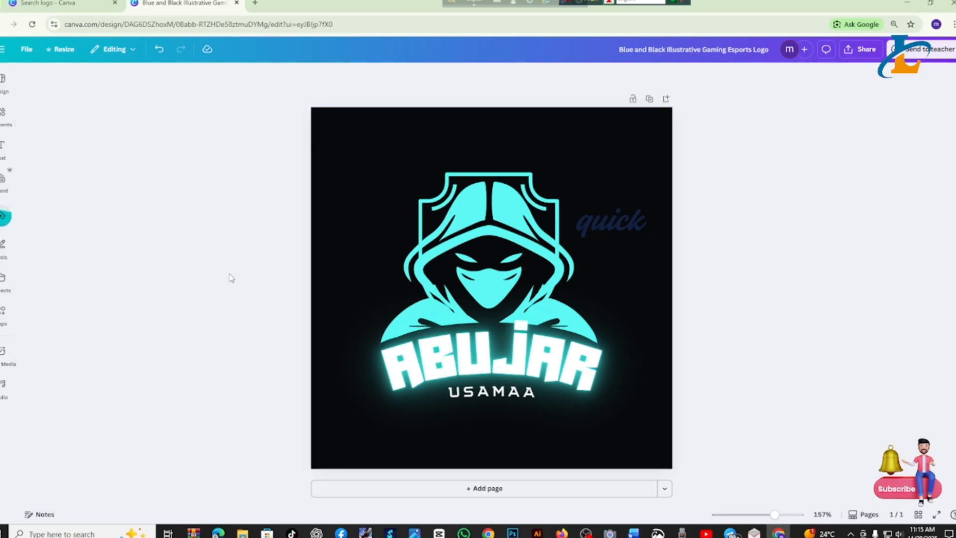
left_click(3, 216)
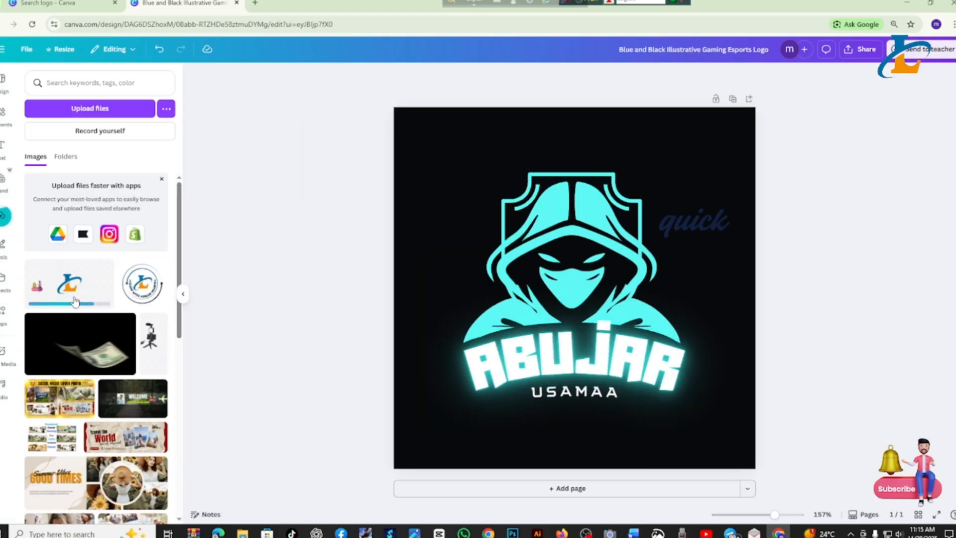
left_click(72, 286)
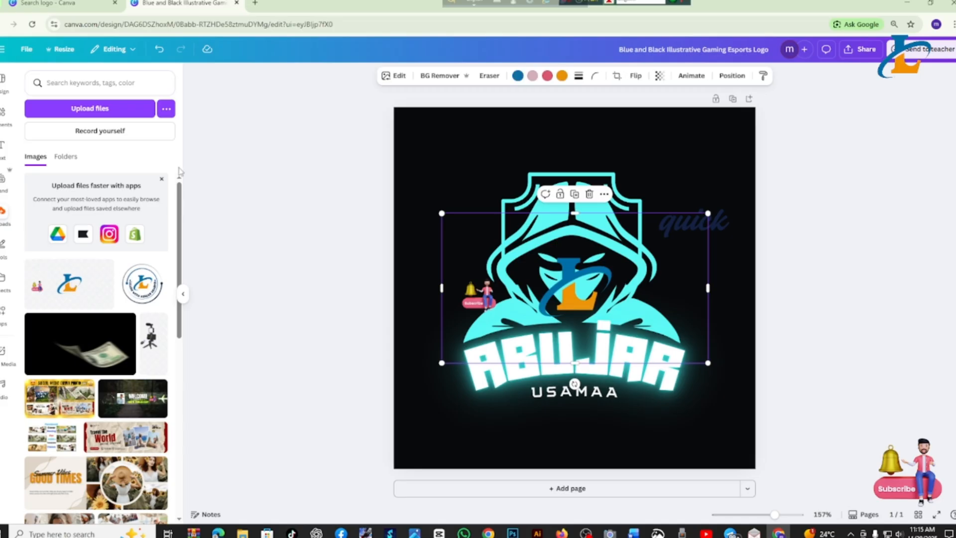
Step: Move the uploaded L logo onto the hood and crop its left edge inward
left_click(186, 299)
left_click_drag(515, 307, 496, 182)
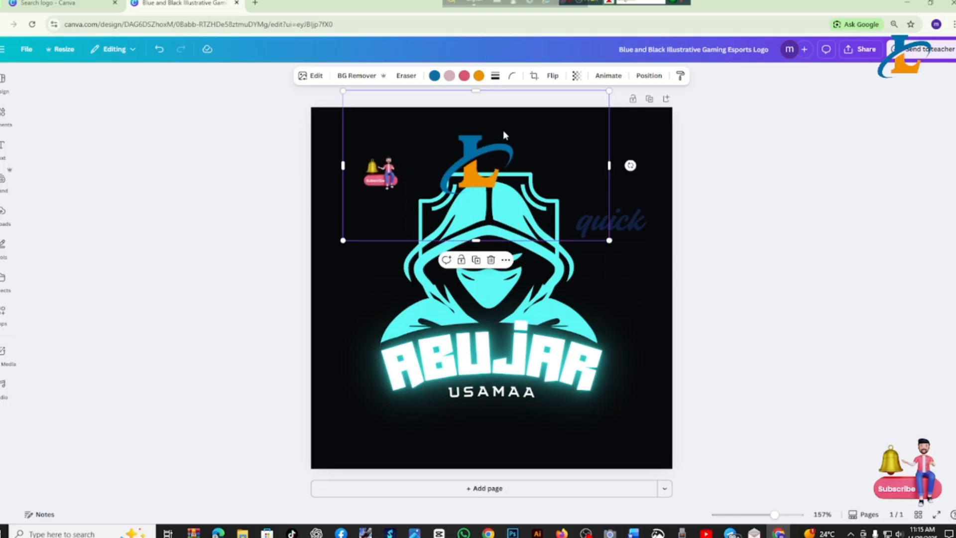
left_click_drag(504, 134, 498, 215)
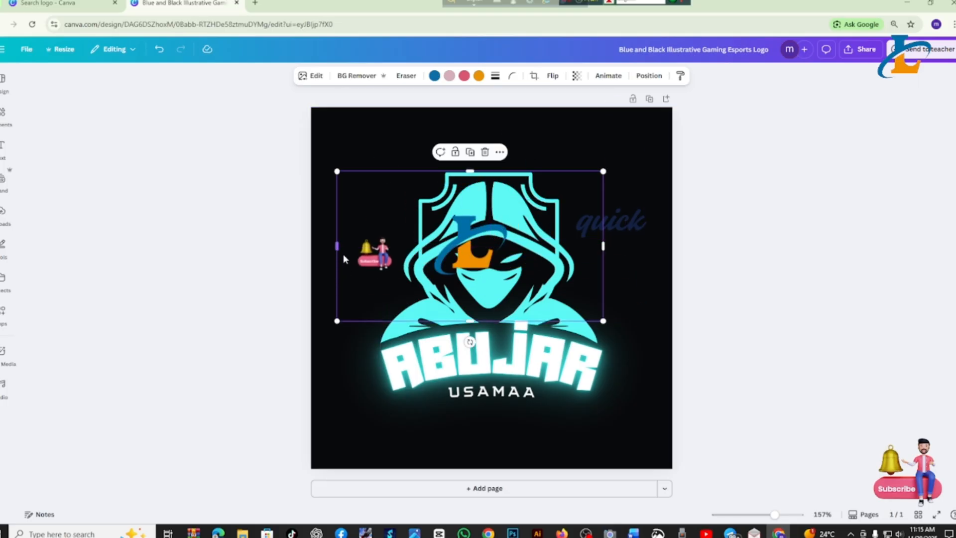
left_click_drag(339, 247, 367, 248)
mouse_move(376, 260)
left_mouse_down()
mouse_move(399, 266)
mouse_move(373, 265)
left_mouse_up()
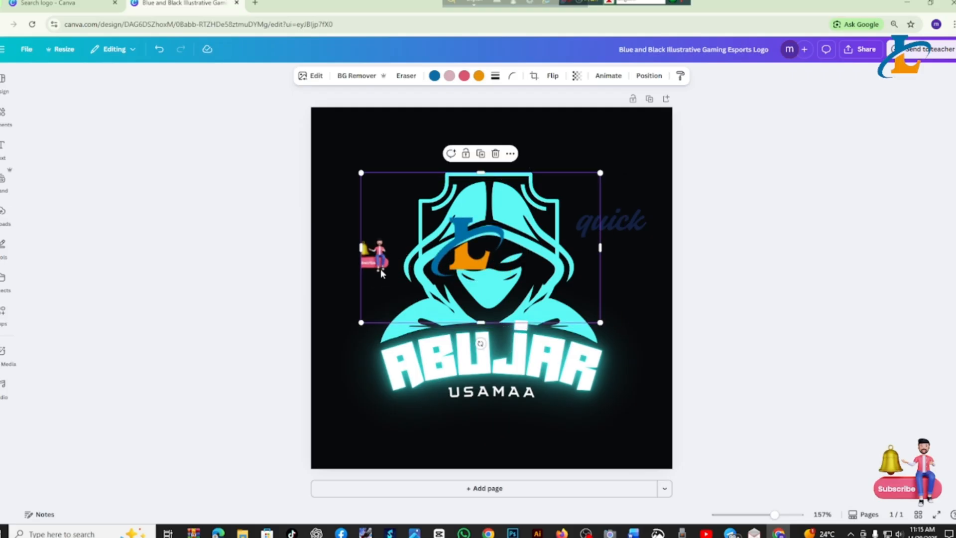
left_click_drag(361, 248, 612, 189)
Step: Move the L logo down beside the word ABUJAR
left_click(398, 272)
left_click(264, 268)
left_click(472, 285)
left_click_drag(615, 320, 623, 381)
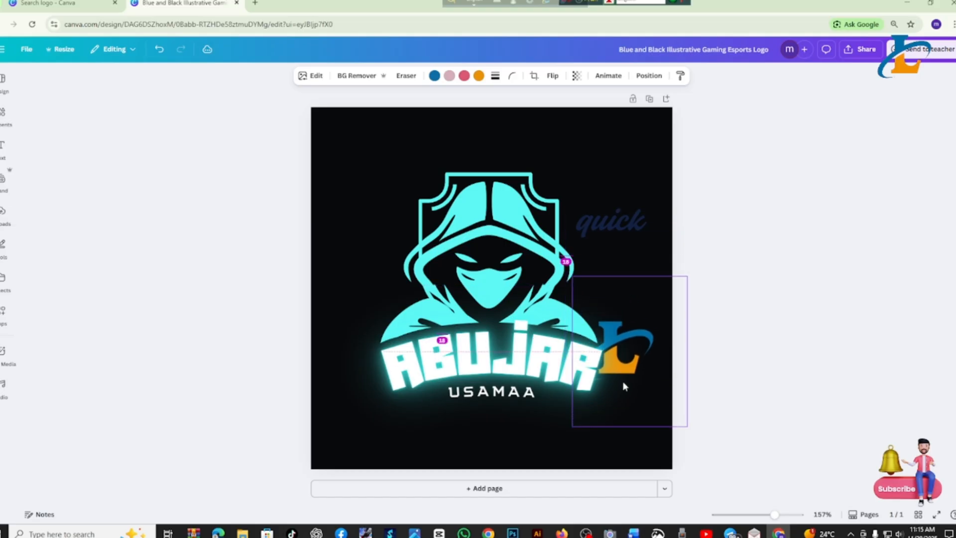
Step: Delete the faint 'quick' text from the design
left_click(615, 211)
left_click_drag(614, 211, 591, 155)
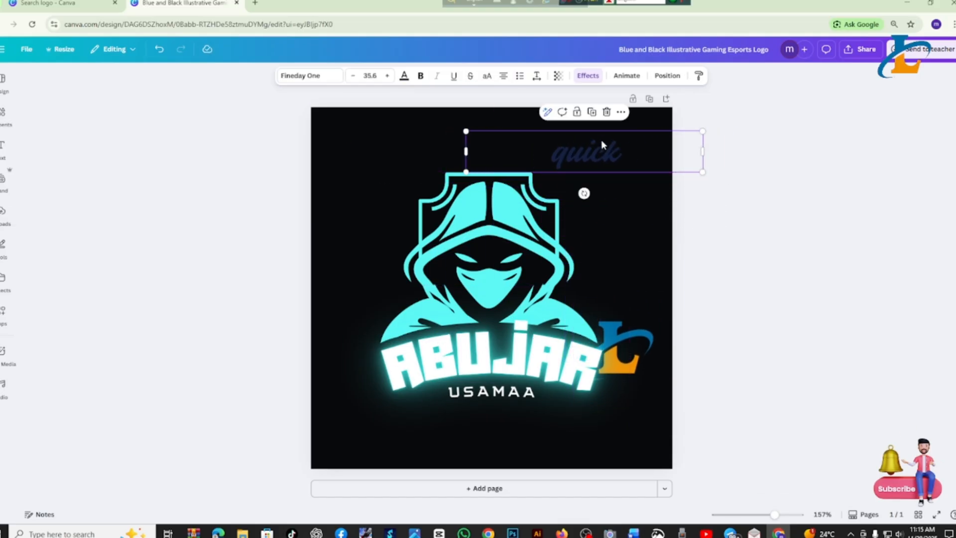
left_click(606, 111)
Step: Recentre the hooded figure and delete the L logo
left_click(619, 351)
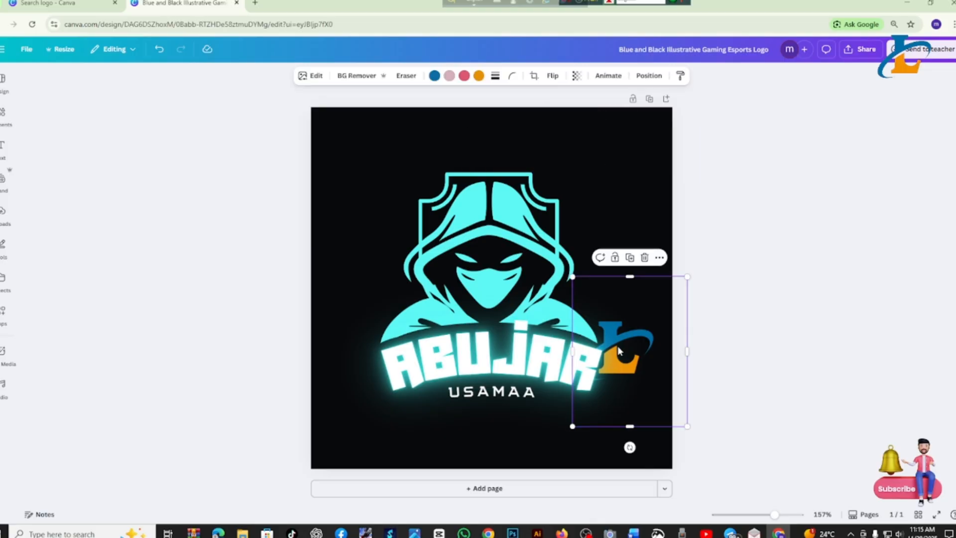
left_click_drag(619, 351, 623, 227)
left_click(513, 282)
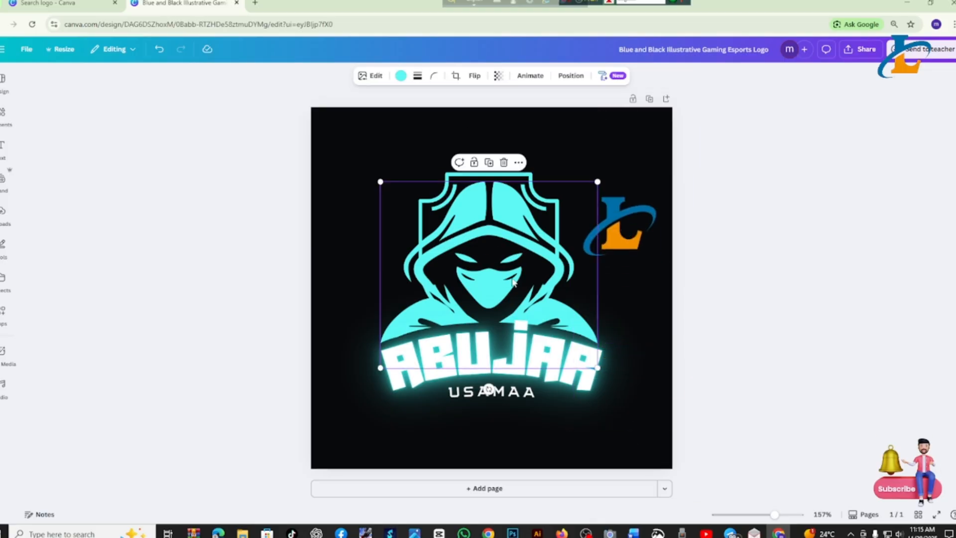
mouse_move(488, 249)
left_mouse_down()
mouse_move(428, 212)
mouse_move(363, 221)
mouse_move(543, 239)
mouse_move(477, 240)
mouse_move(485, 238)
left_mouse_up()
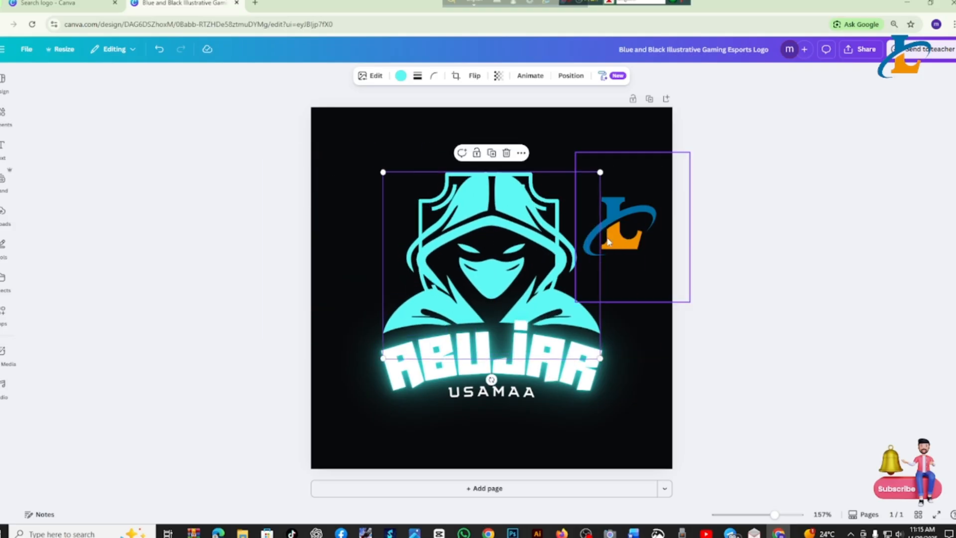
left_click(648, 229)
left_click(645, 132)
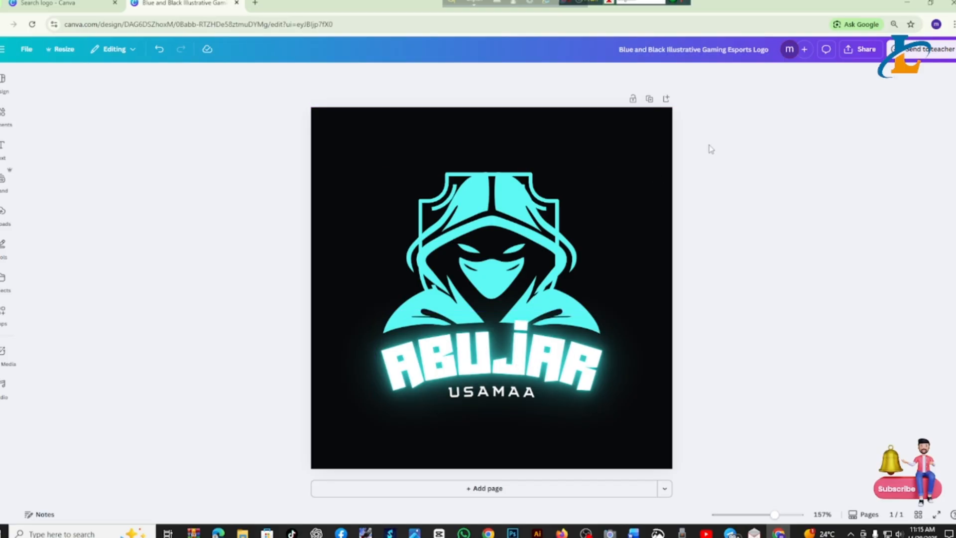
left_click(588, 145)
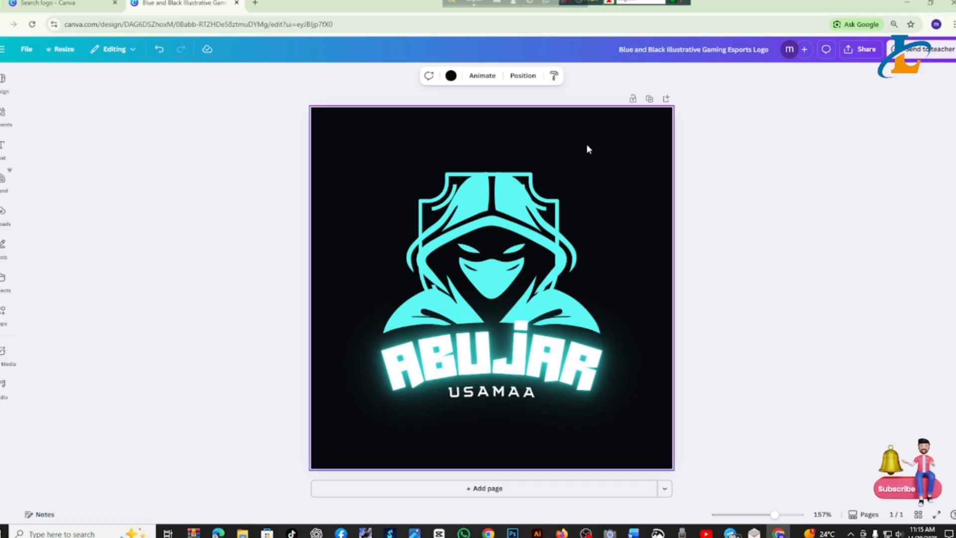
left_click(450, 76)
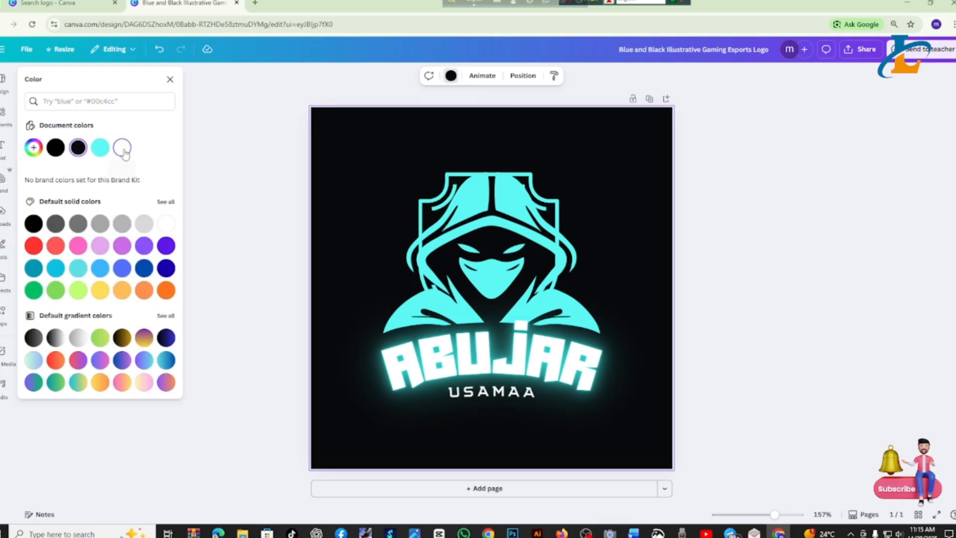
left_click(56, 148)
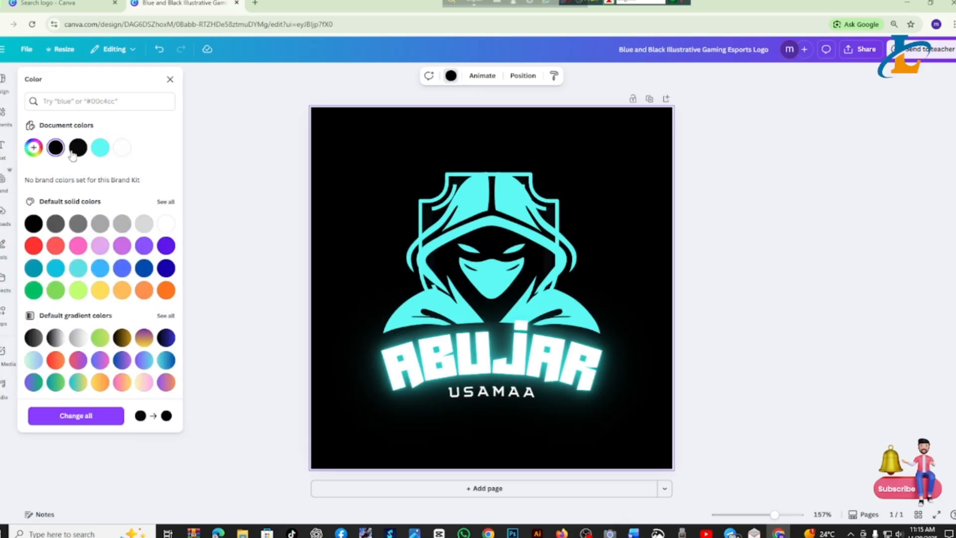
left_click(74, 225)
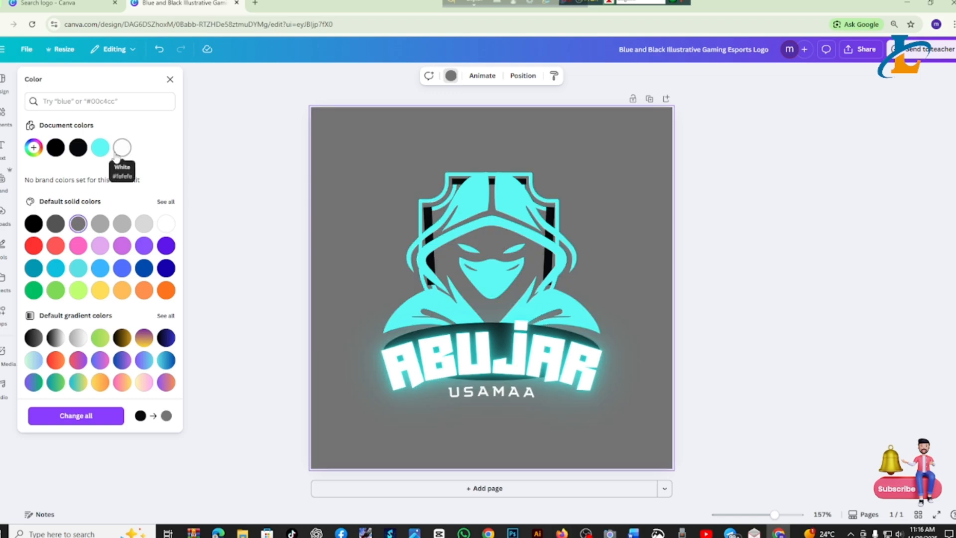
left_click(63, 151)
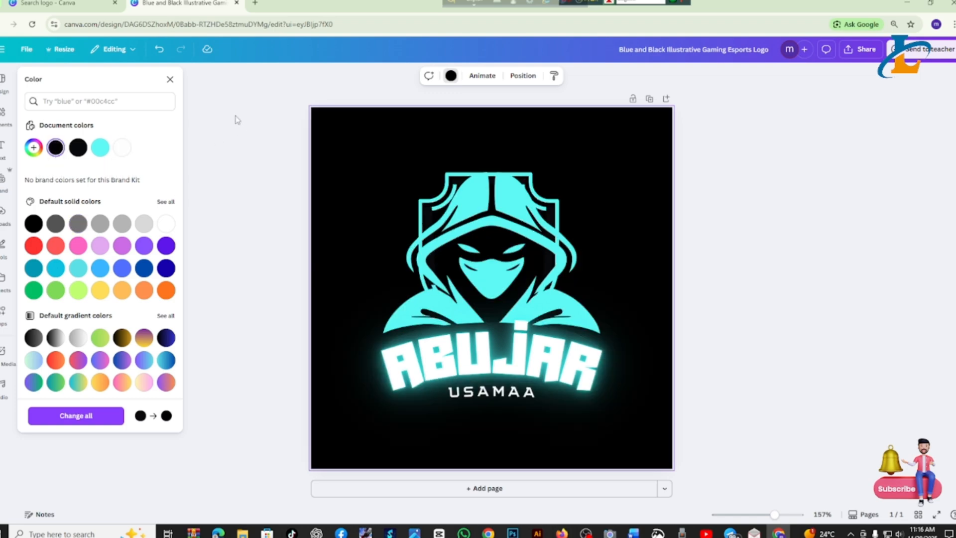
left_click(170, 80)
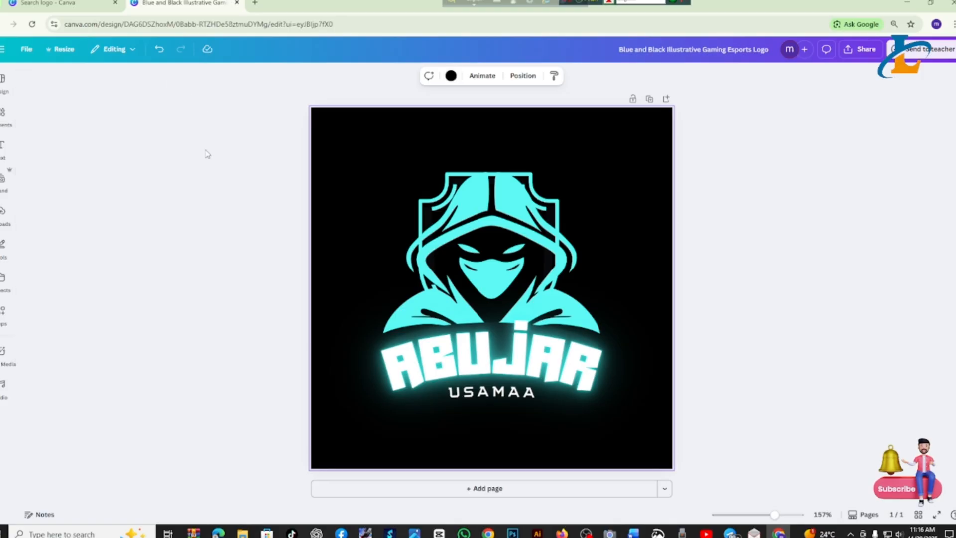
left_click(211, 152)
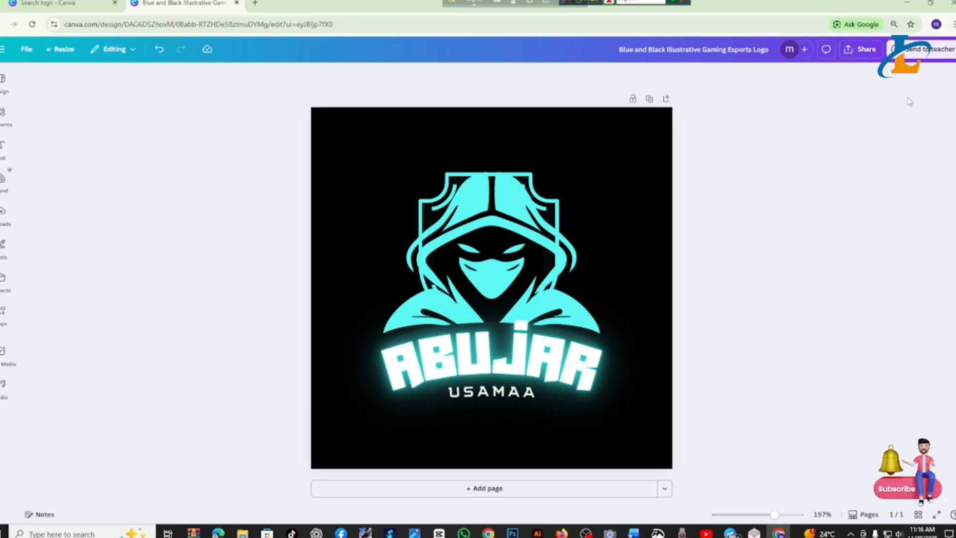
Step: Download the logo design with PNG kept as the file type
left_click(870, 52)
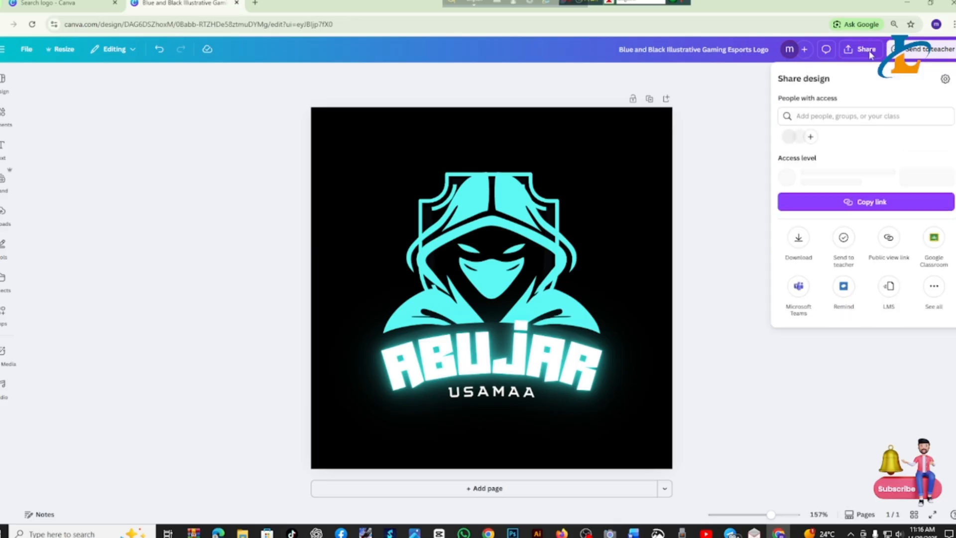
left_click(800, 242)
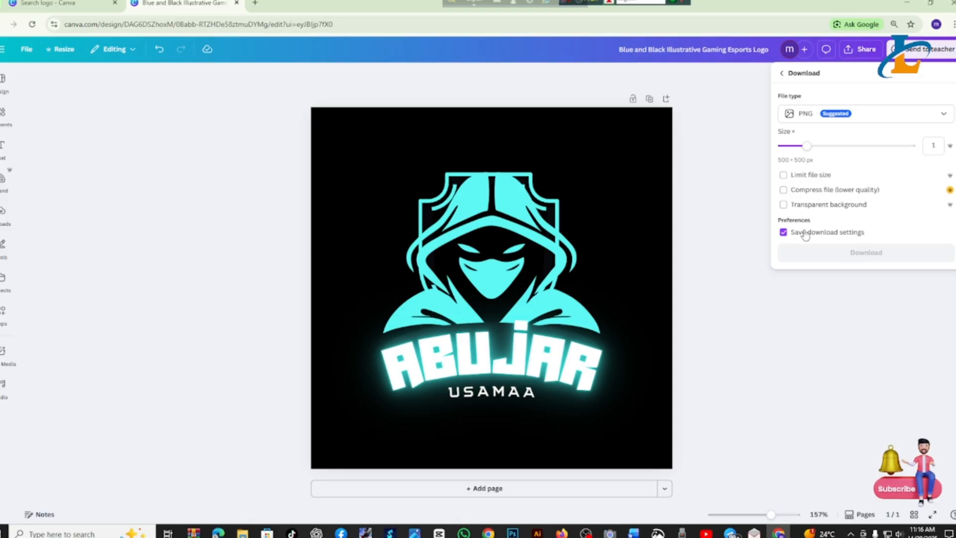
left_click(891, 116)
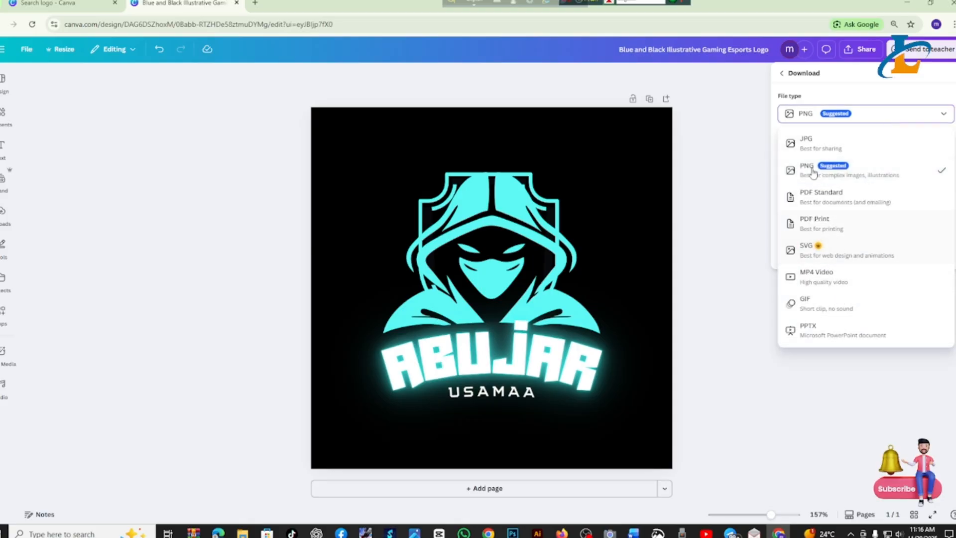
left_click(883, 116)
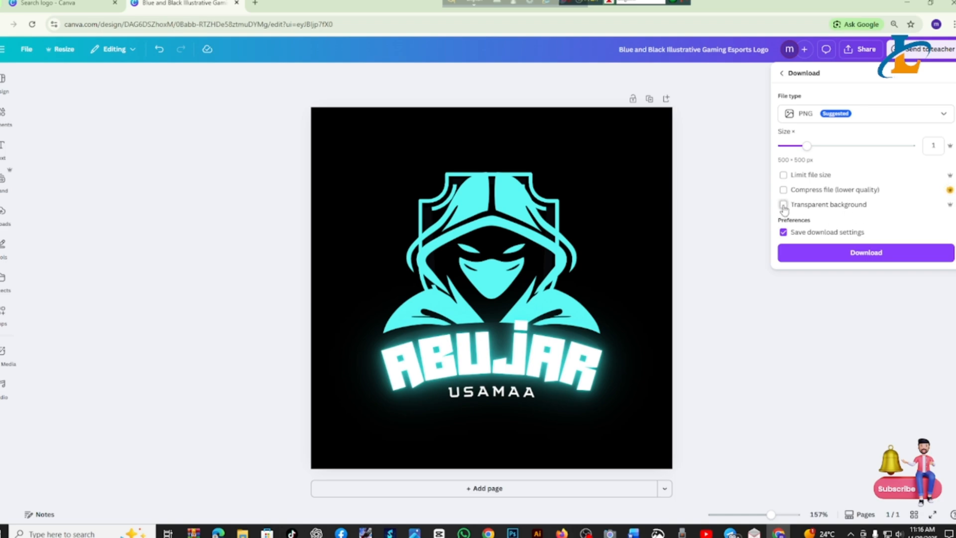
left_click(817, 254)
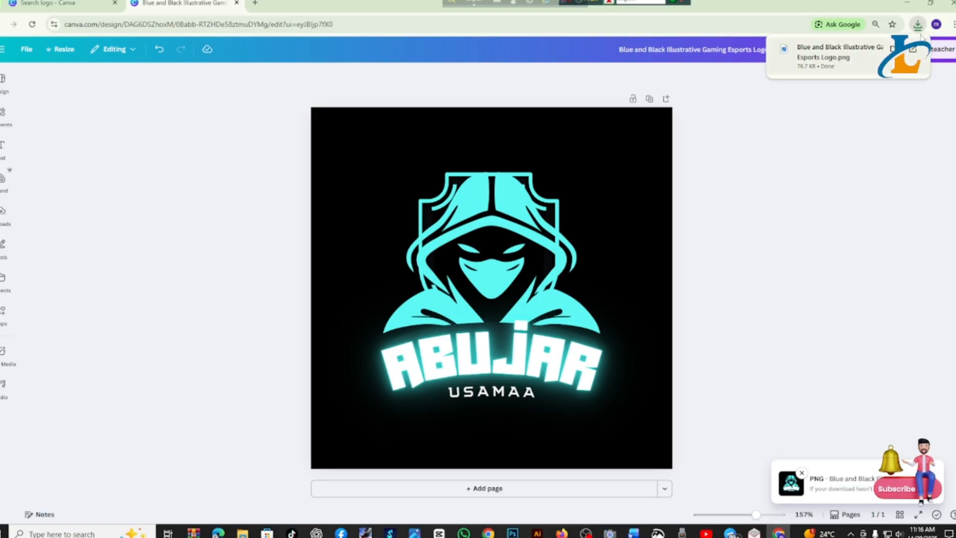
Step: Preview the downloaded ABUJAR logo PNG, then close the viewer and the Downloads folder
left_click(912, 49)
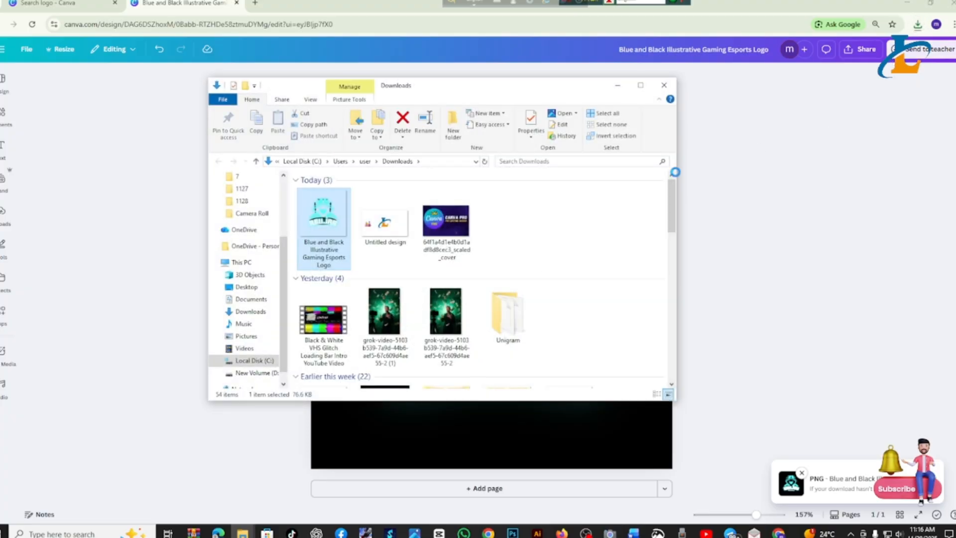
double_click(333, 231)
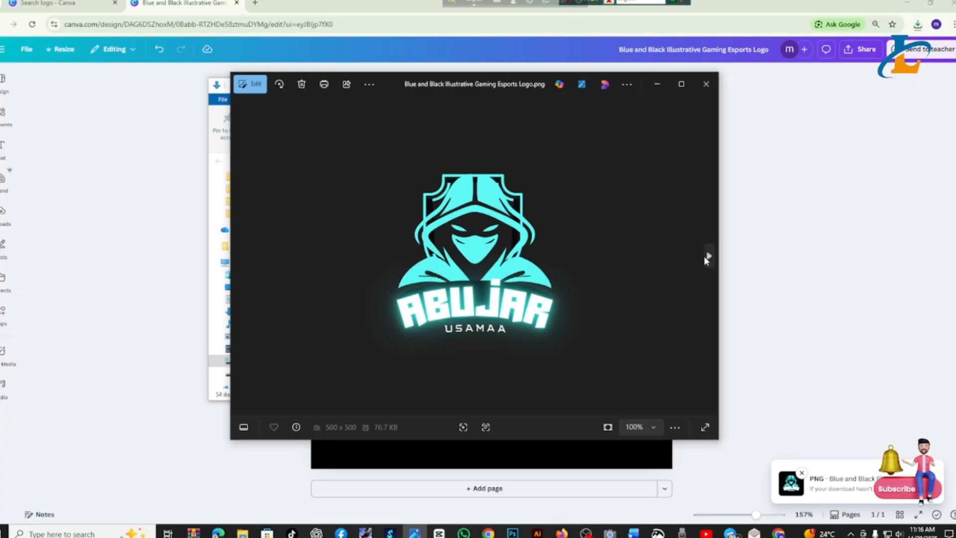
left_click(708, 255)
left_click(240, 255)
left_click(706, 83)
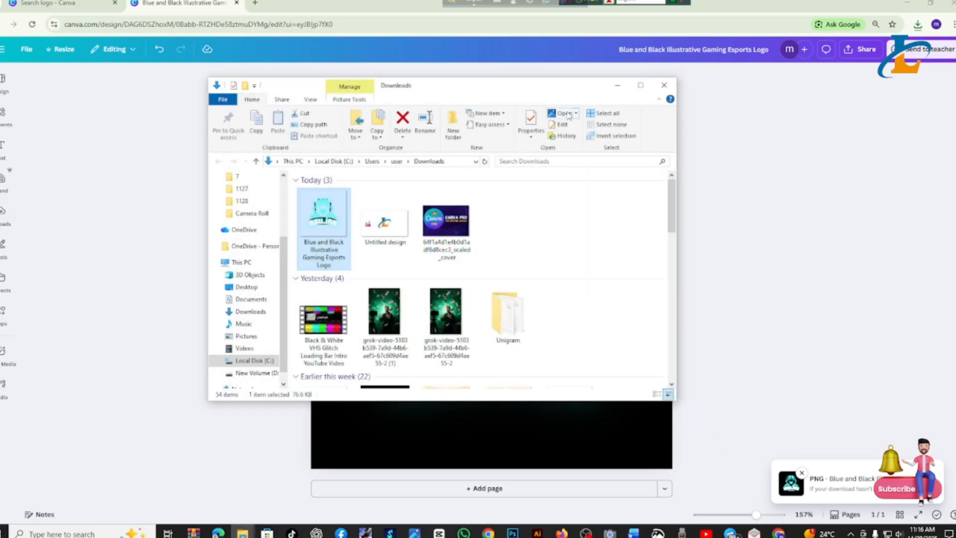
left_click(663, 86)
left_click(2, 79)
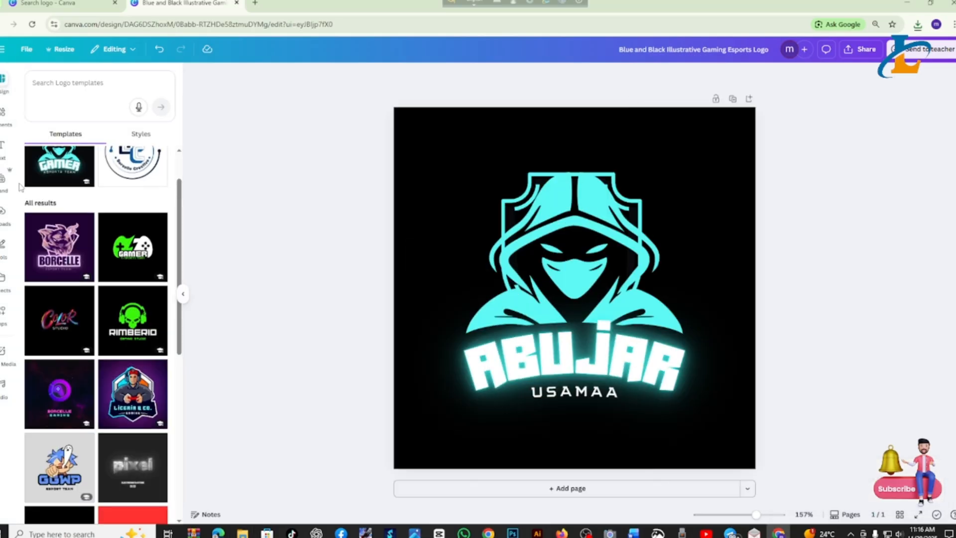
Step: Scroll far down the Logo templates list in the Design panel
scroll(37, 251, "down", 10)
scroll(37, 250, "down", 10)
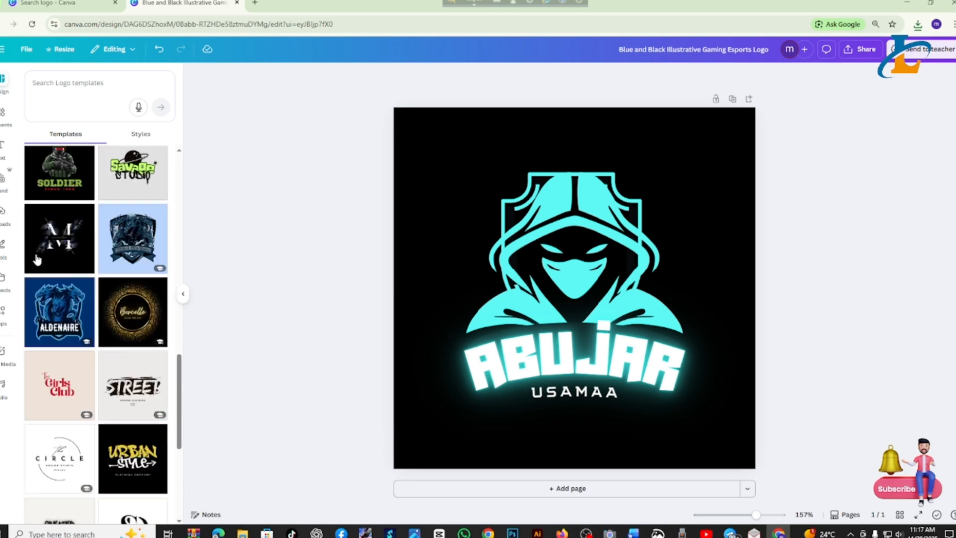
scroll(37, 260, "down", 10)
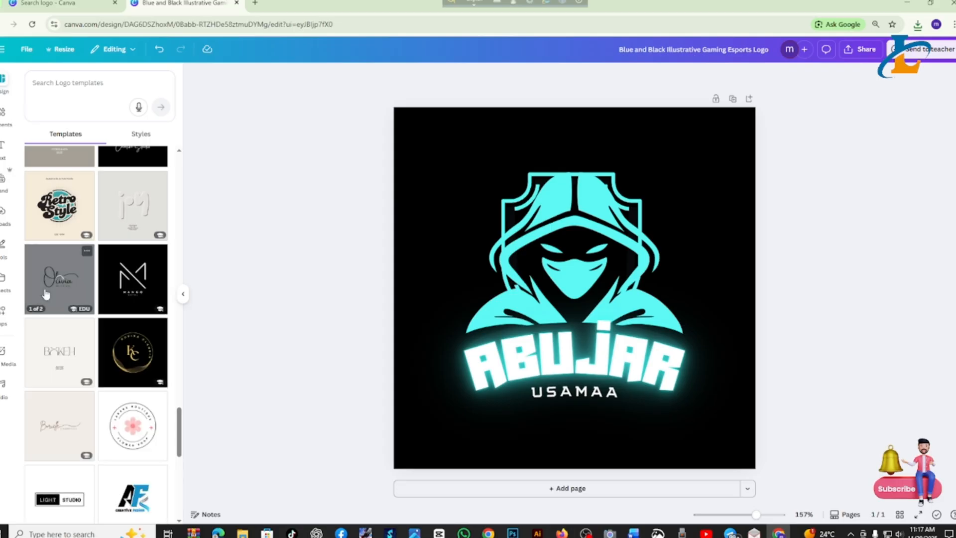
scroll(43, 299, "down", 10)
scroll(55, 318, "down", 10)
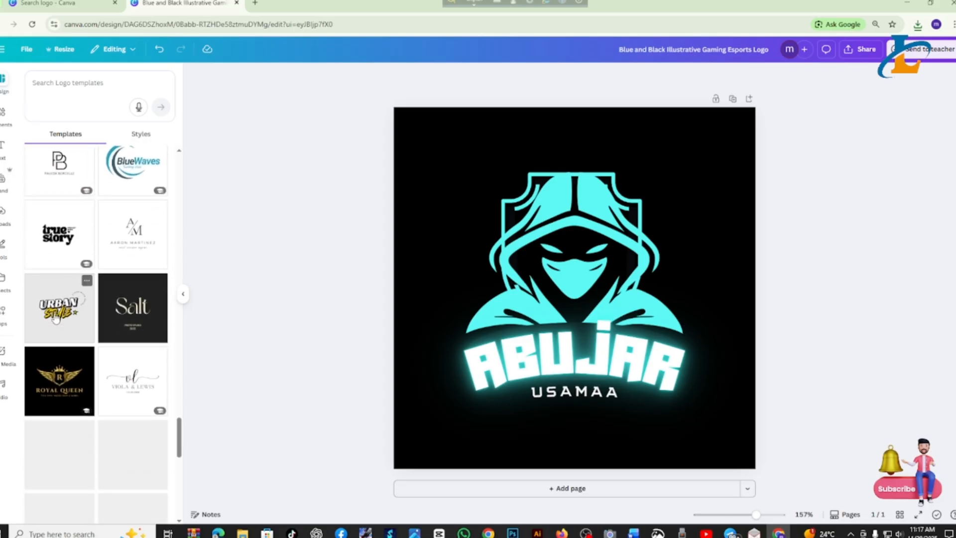
scroll(62, 299, "down", 8)
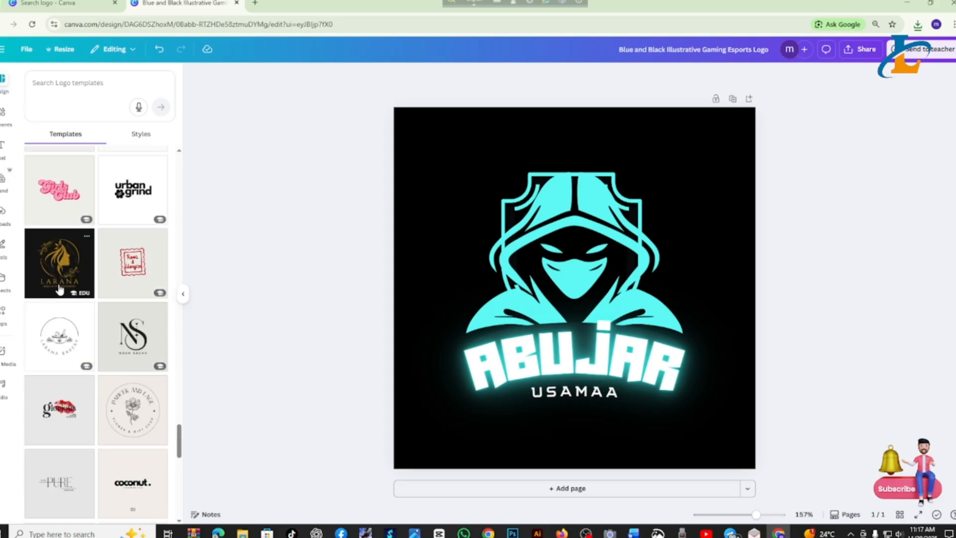
scroll(69, 309, "down", 10)
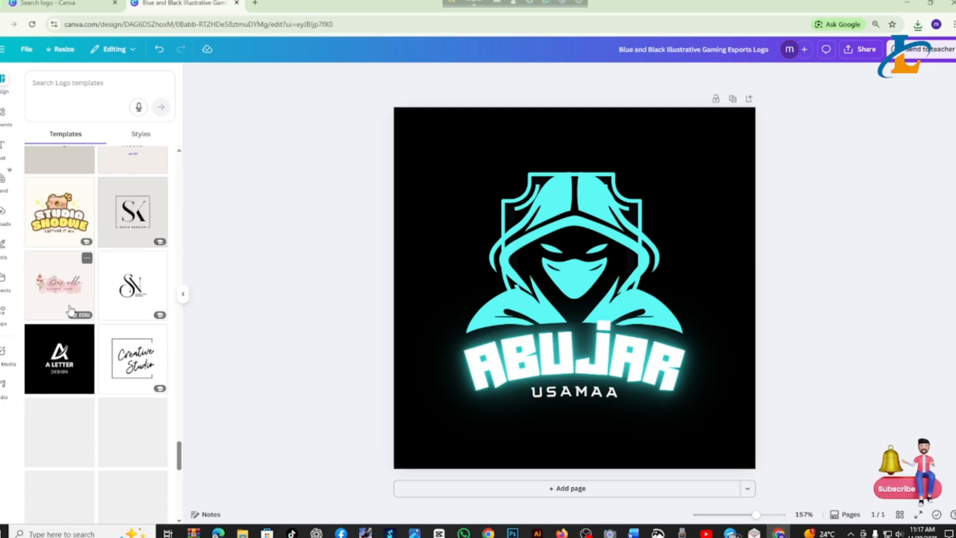